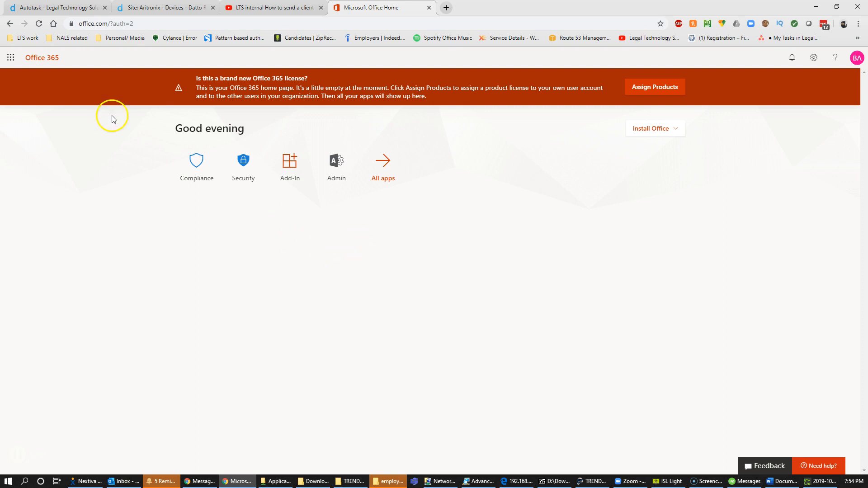
Step: Open the Microsoft 365 admin center from the Office 365 home page
{"action": "left_click", "coordinate": [86, 24]}
{"action": "left_click_drag", "start_coordinate": [86, 24], "coordinate": [135, 25]}
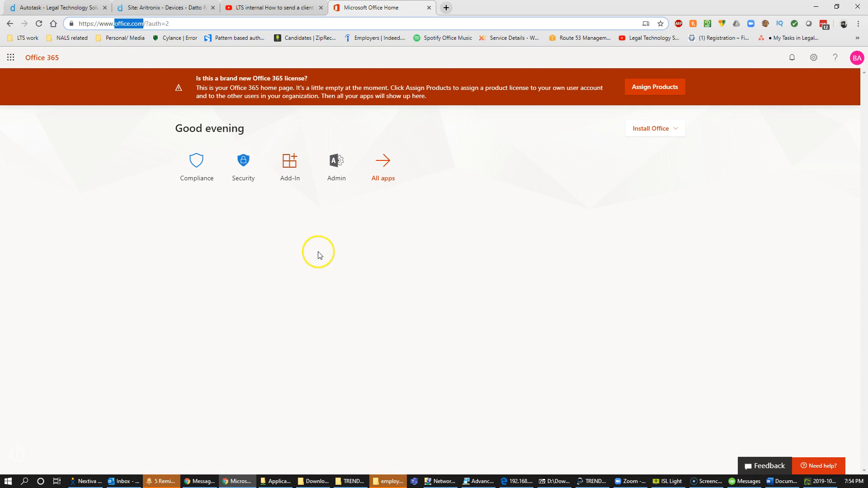
{"action": "left_click", "coordinate": [338, 168]}
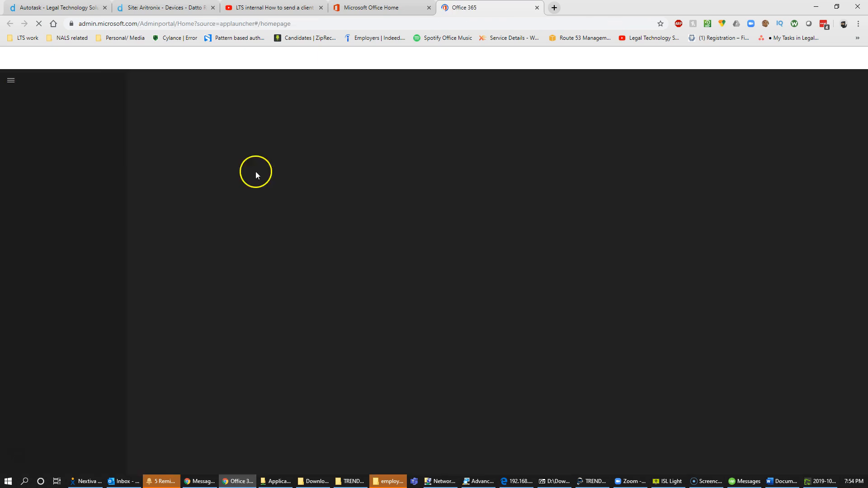
{"action": "double_click", "coordinate": [86, 23]}
{"action": "left_click_drag", "start_coordinate": [85, 23], "coordinate": [157, 27]}
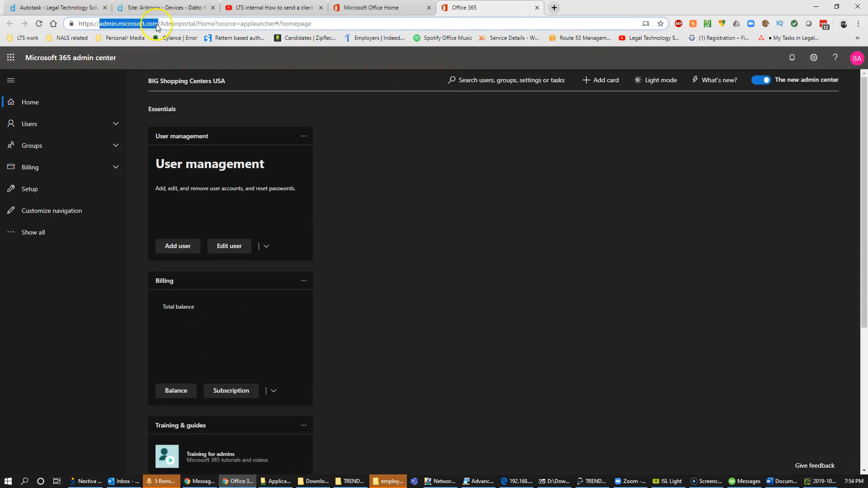
{"action": "left_click", "coordinate": [423, 262]}
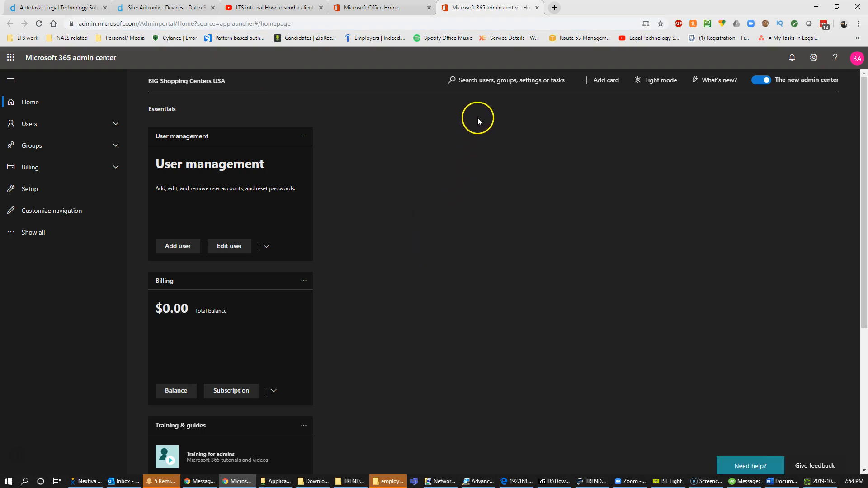
Step: Search the admin center by the first letters of the user's name and open the second matching person's details
{"action": "left_click", "coordinate": [483, 84]}
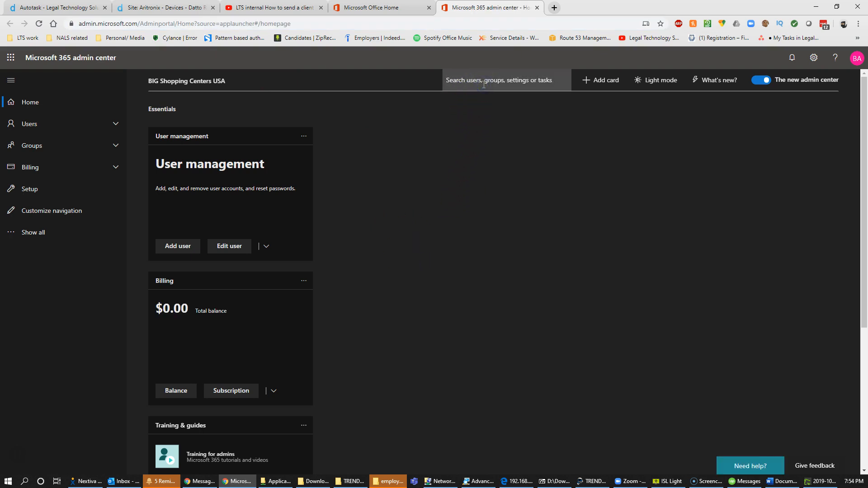
{"action": "type", "text": "ta"}
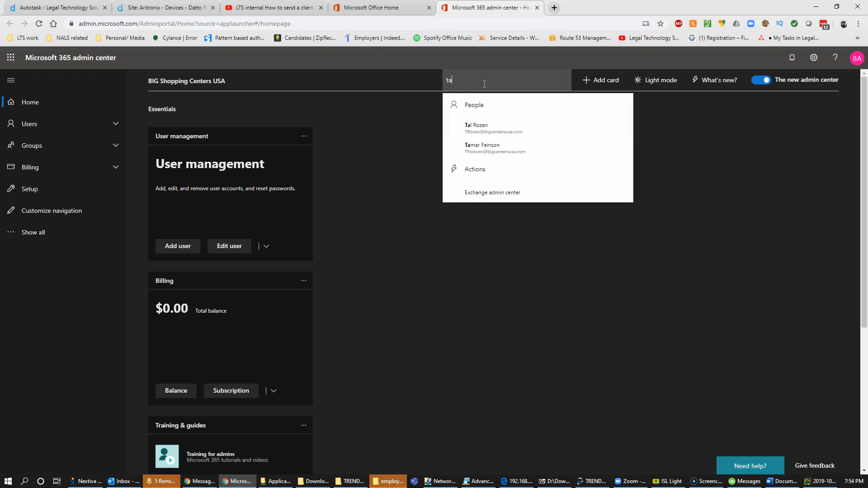
{"action": "left_click", "coordinate": [501, 149]}
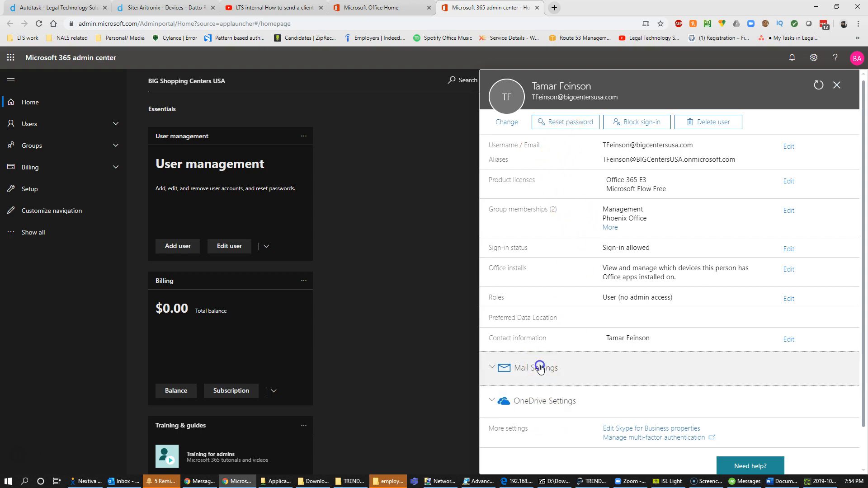
Step: Expand the user's Mail Settings and find the mailbox permissions entry
{"action": "left_click", "coordinate": [540, 367]}
{"action": "scroll", "coordinate": [540, 369], "scroll_direction": "down", "scroll_amount": 2}
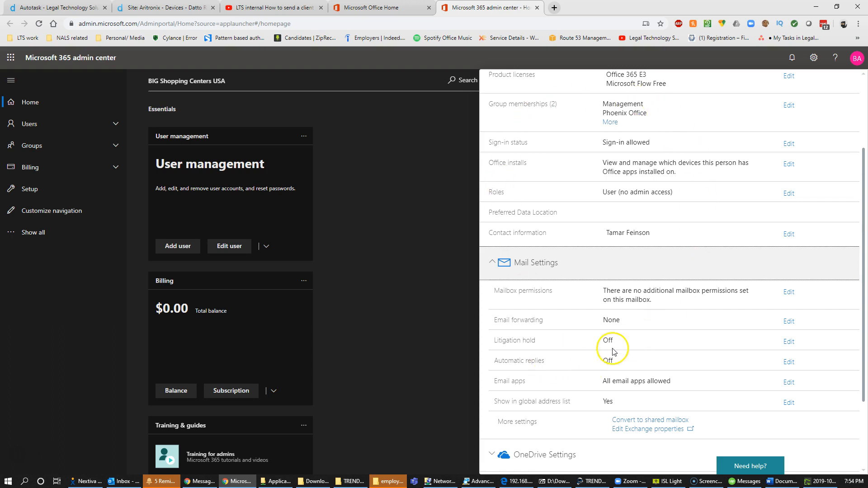
{"action": "double_click", "coordinate": [614, 234]}
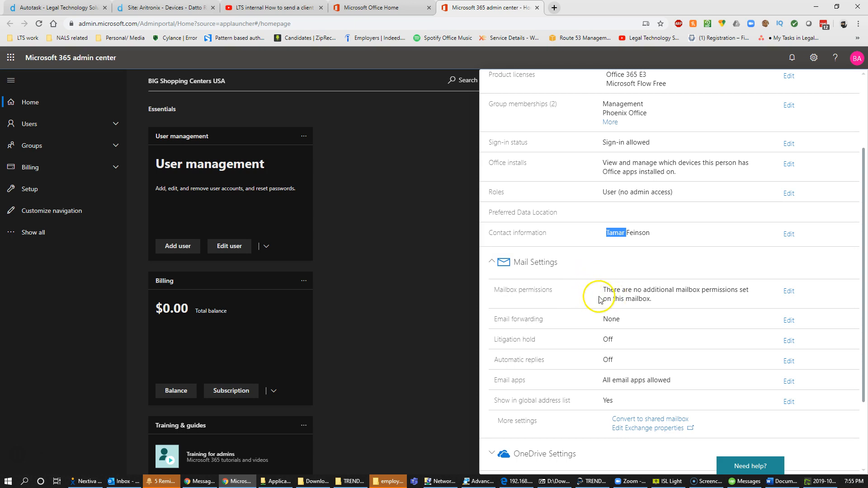
{"action": "left_click", "coordinate": [503, 288]}
{"action": "triple_click", "coordinate": [503, 288]}
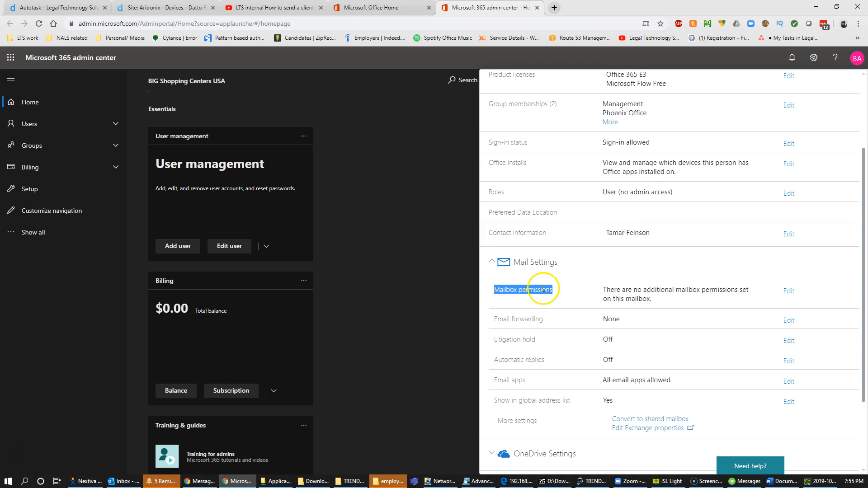
Step: Try to give one other user read and manage permission on this mailbox, then leave the mailbox permissions without saving
{"action": "left_click", "coordinate": [788, 290]}
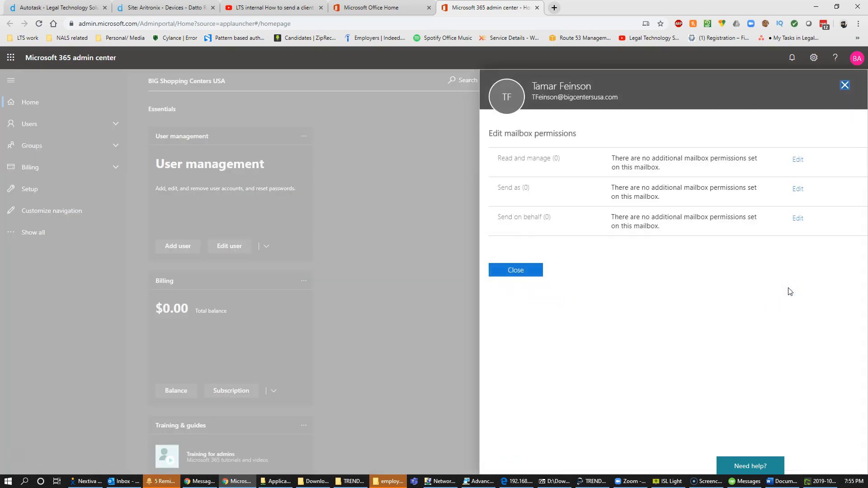
{"action": "double_click", "coordinate": [505, 161]}
{"action": "left_click_drag", "start_coordinate": [516, 162], "coordinate": [550, 164]}
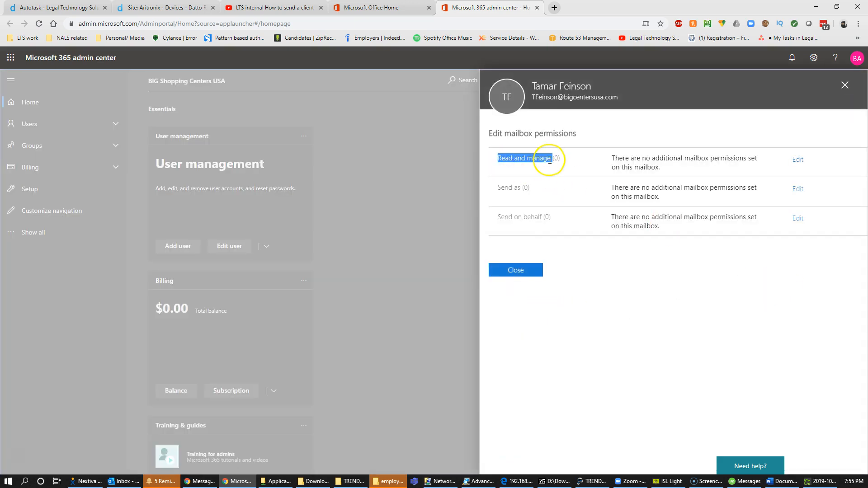
{"action": "left_click", "coordinate": [798, 160]}
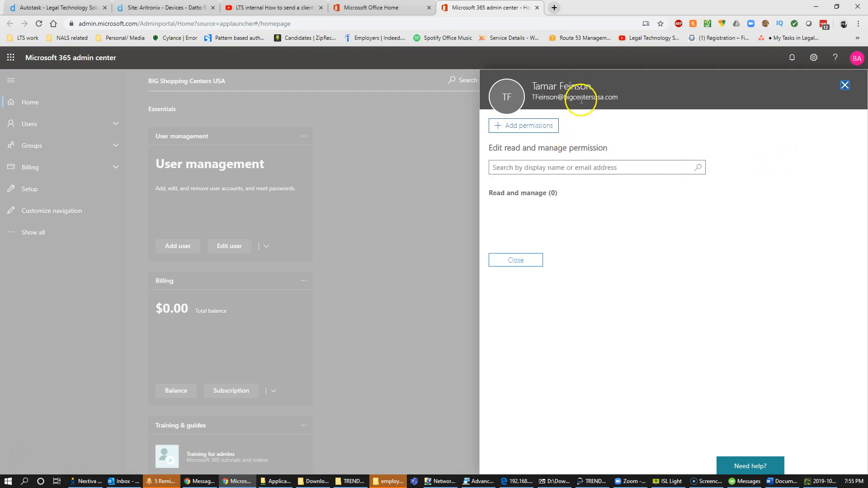
{"action": "left_click", "coordinate": [546, 125]}
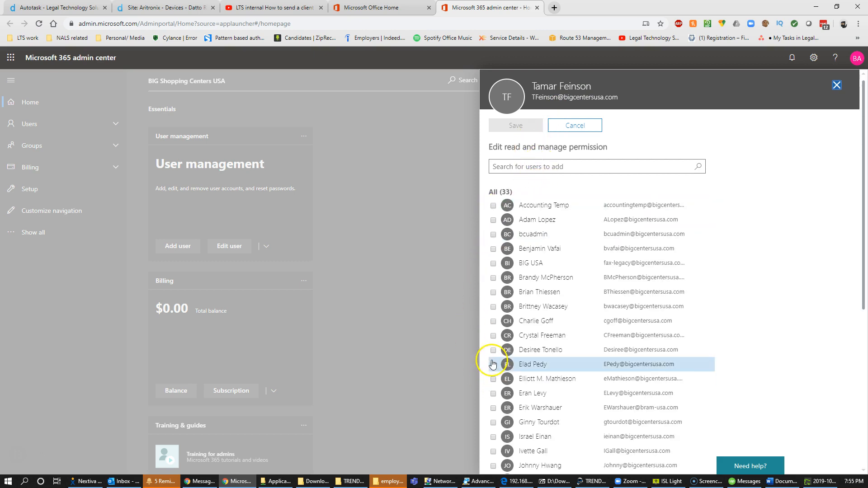
{"action": "left_click", "coordinate": [494, 365]}
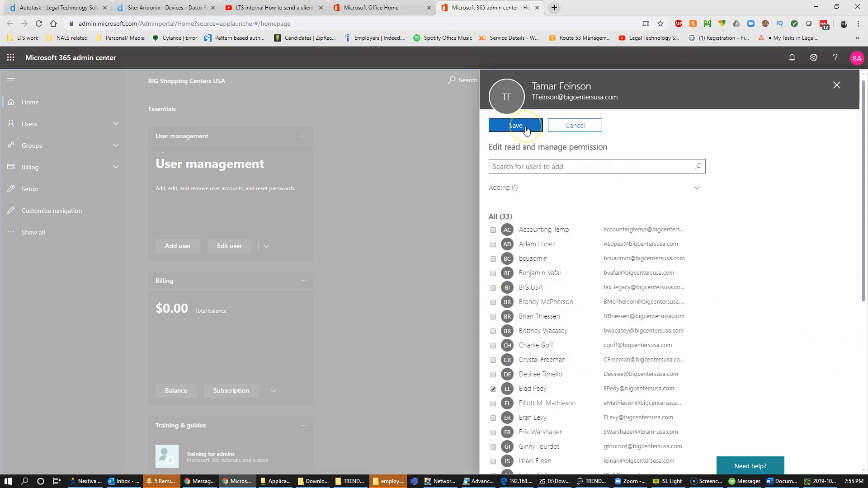
{"action": "left_click", "coordinate": [575, 130]}
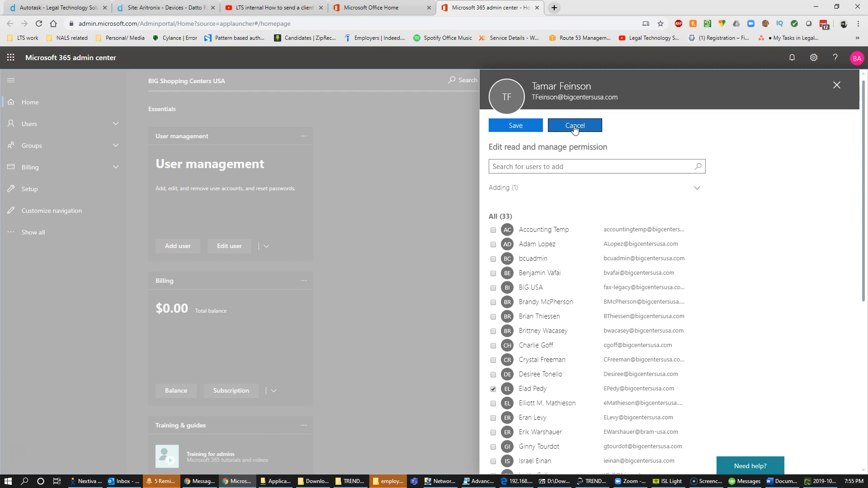
{"action": "left_click", "coordinate": [575, 129]}
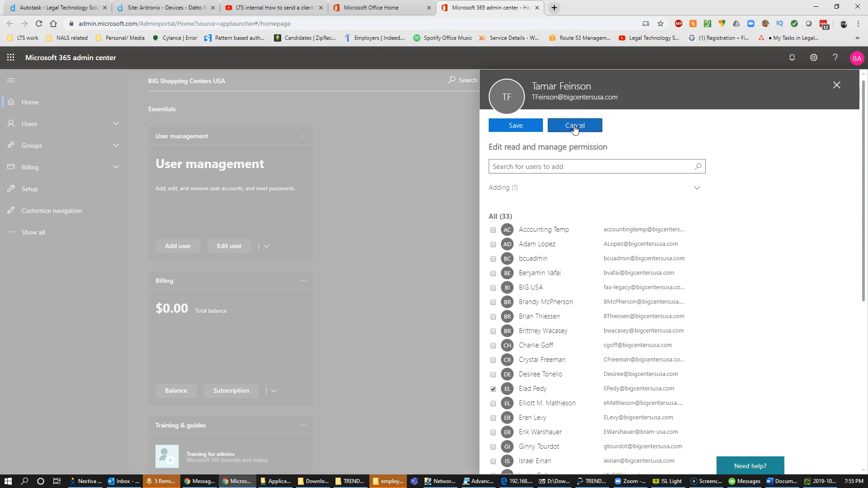
{"action": "left_click", "coordinate": [574, 129]}
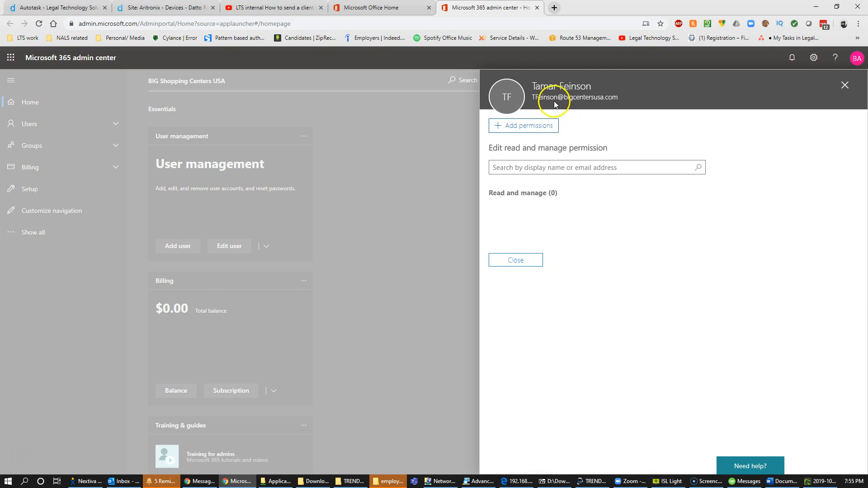
{"action": "left_click_drag", "start_coordinate": [533, 86], "coordinate": [610, 99]}
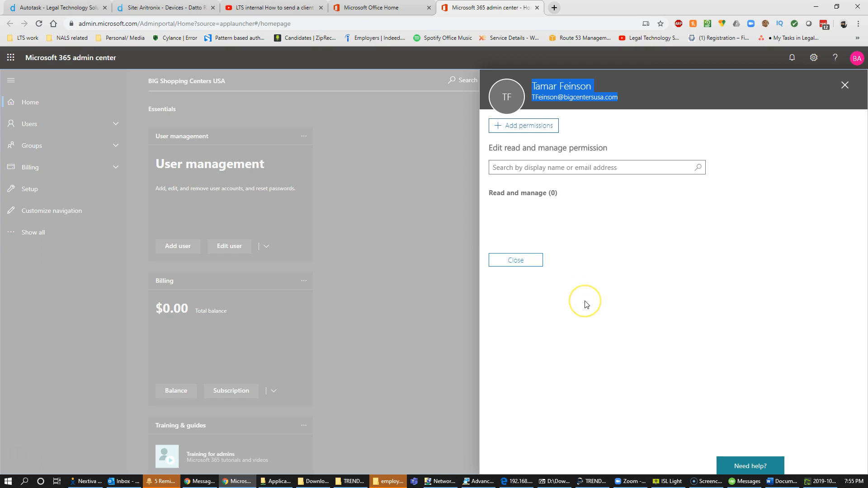
{"action": "left_click", "coordinate": [531, 269]}
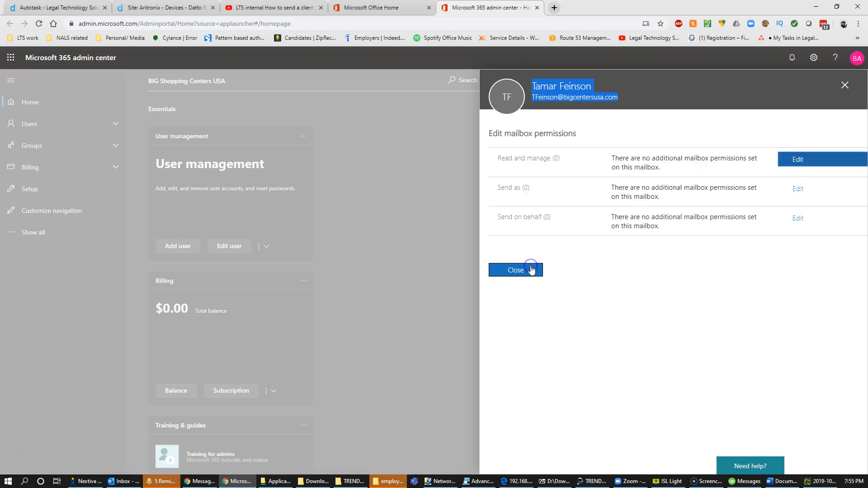
{"action": "left_click", "coordinate": [719, 274]}
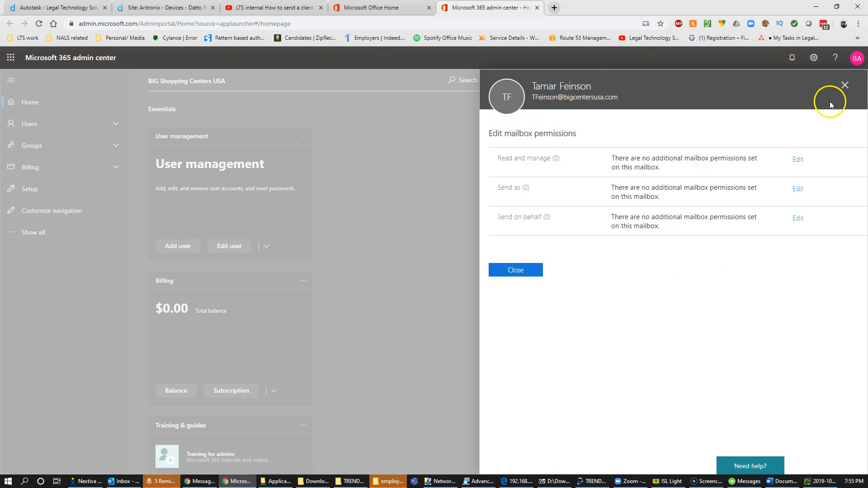
{"action": "left_click", "coordinate": [844, 85]}
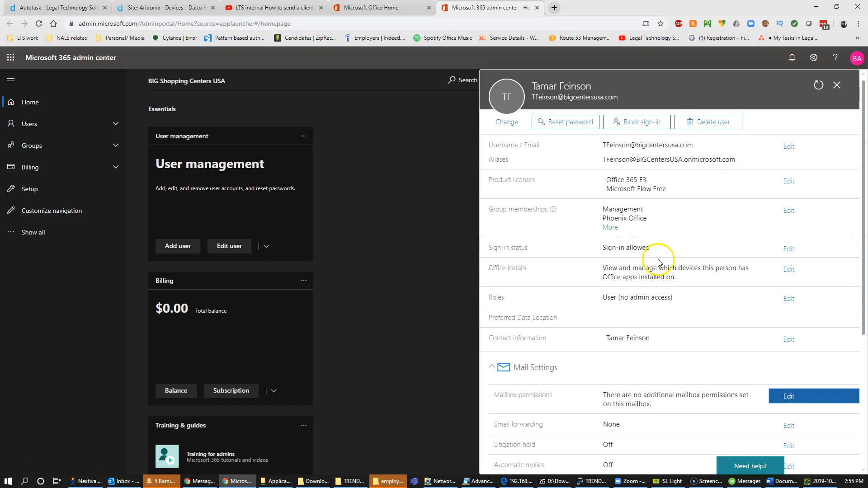
Step: Try to set up email forwarding for the mailbox with no copy of forwarded email kept, then cancel it
{"action": "scroll", "coordinate": [606, 260], "scroll_direction": "down", "scroll_amount": 2}
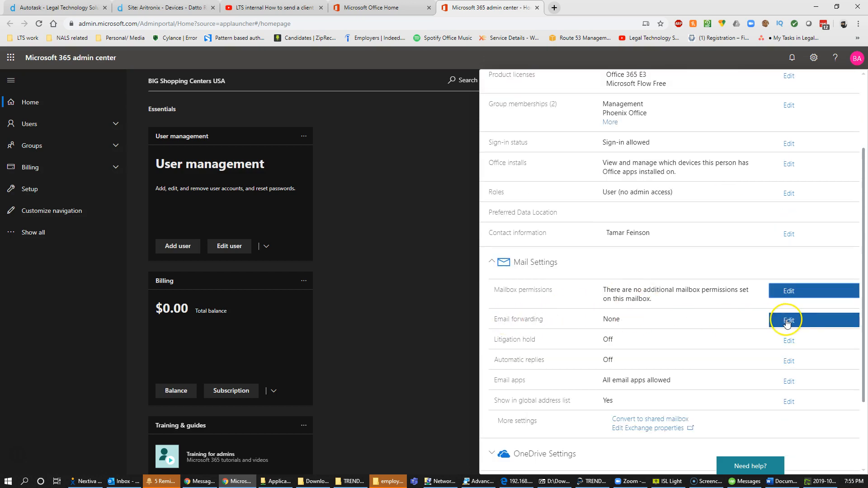
{"action": "left_click", "coordinate": [789, 320]}
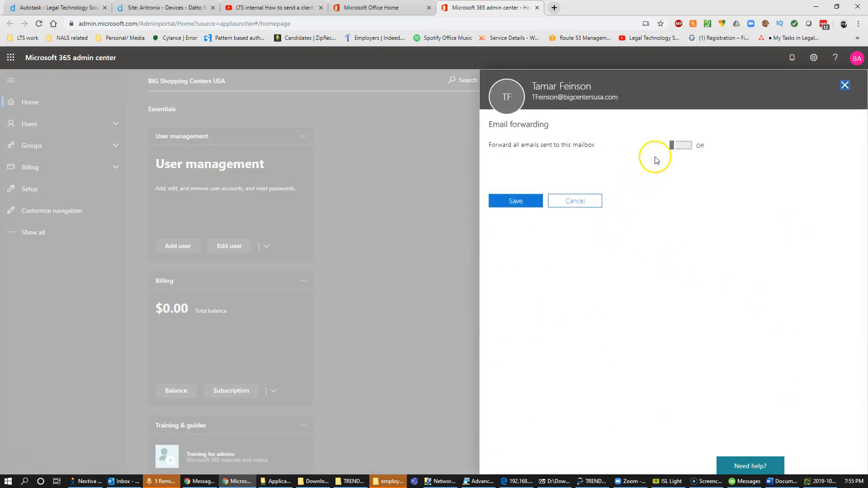
{"action": "left_click", "coordinate": [681, 149]}
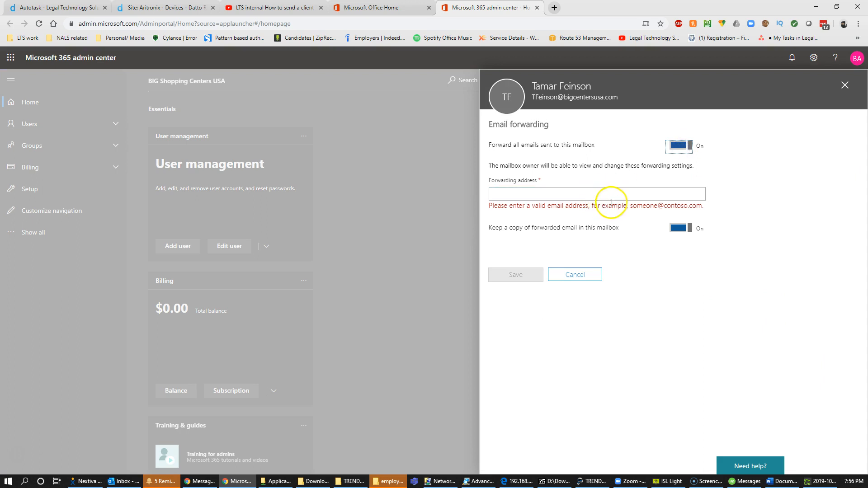
{"action": "left_click_drag", "start_coordinate": [512, 230], "coordinate": [613, 230]}
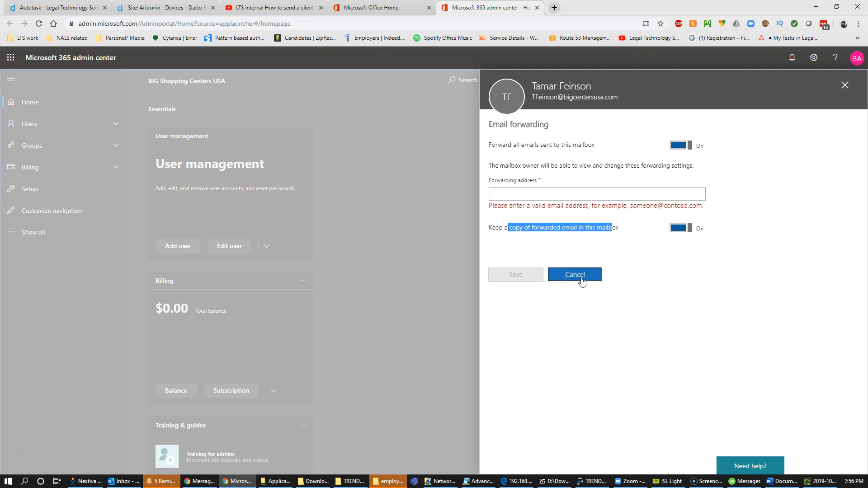
{"action": "left_click_drag", "start_coordinate": [532, 229], "coordinate": [605, 228]}
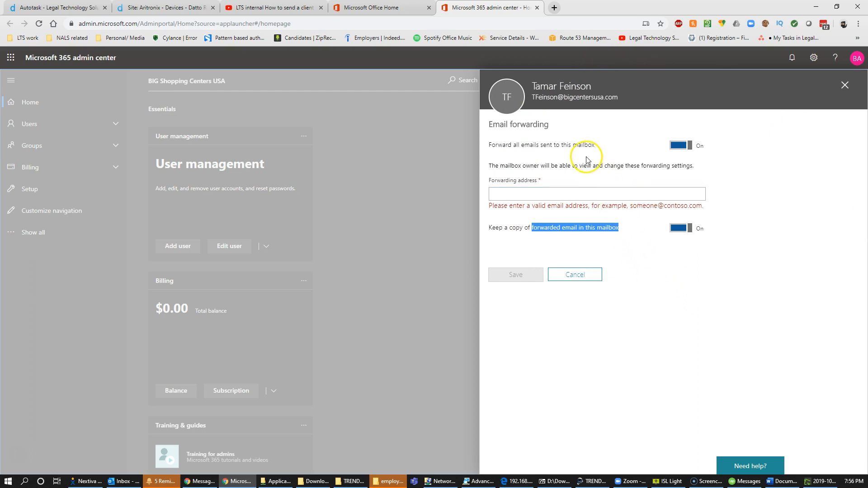
{"action": "left_click", "coordinate": [684, 228]}
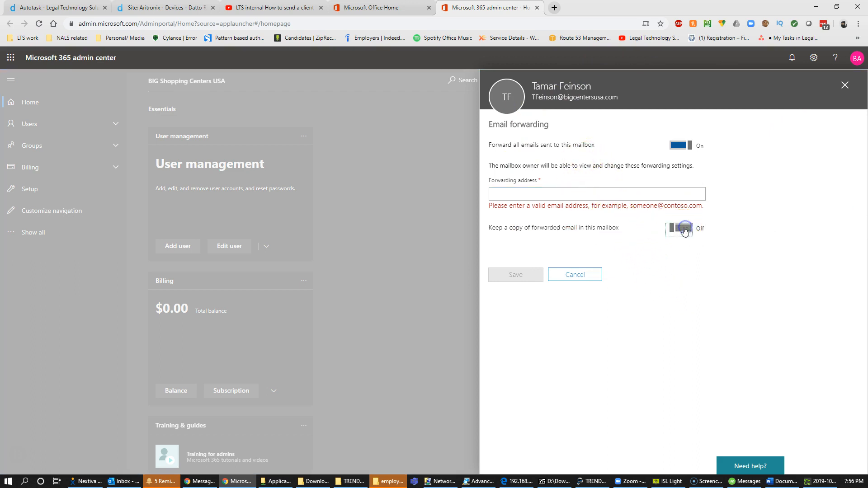
{"action": "left_click", "coordinate": [568, 194]}
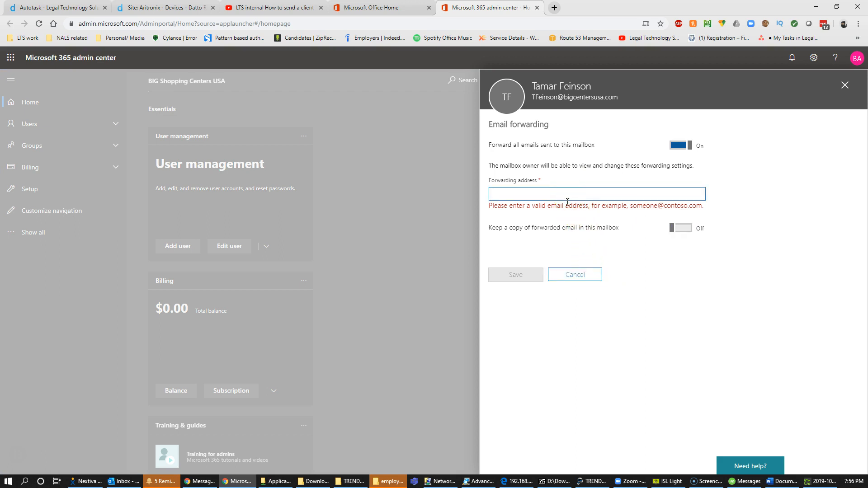
{"action": "left_click", "coordinate": [582, 273]}
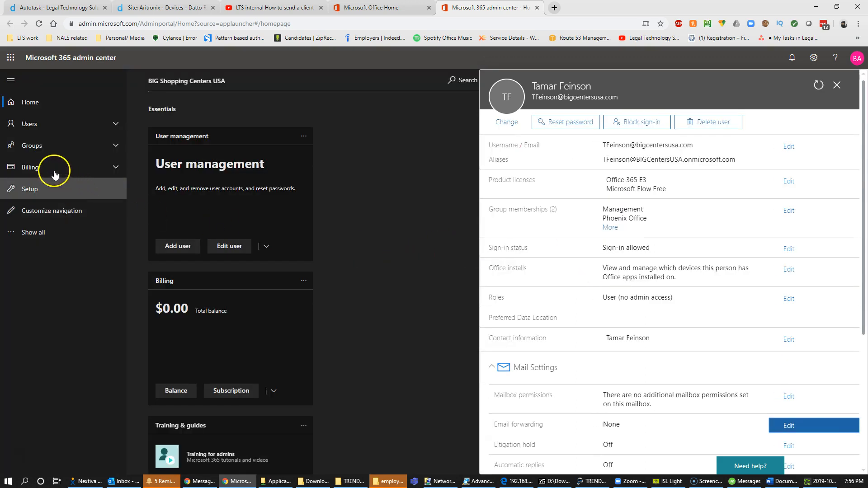
Step: Open the organization's shared mailboxes and examine the members in the details of the last mailbox in the list
{"action": "left_click", "coordinate": [37, 151]}
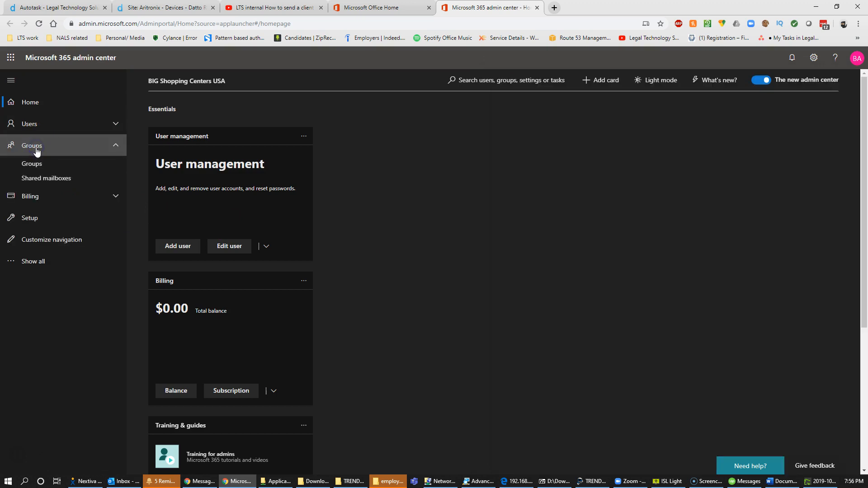
{"action": "left_click", "coordinate": [37, 180]}
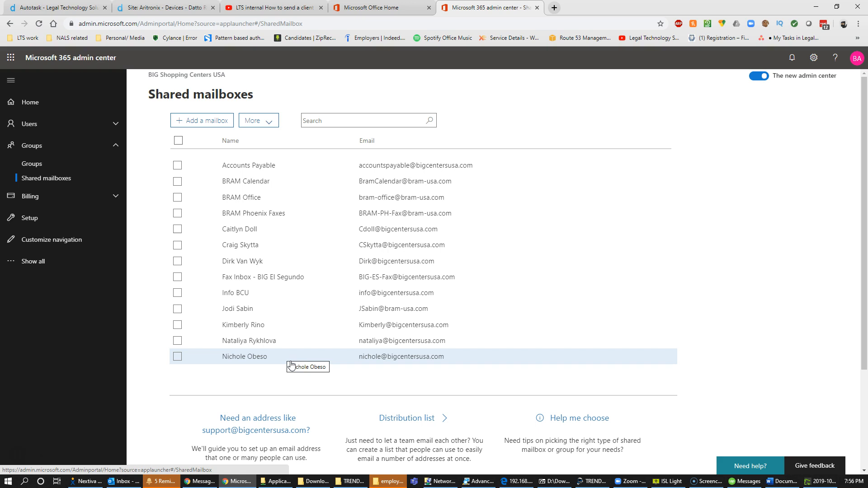
{"action": "left_click", "coordinate": [258, 358]}
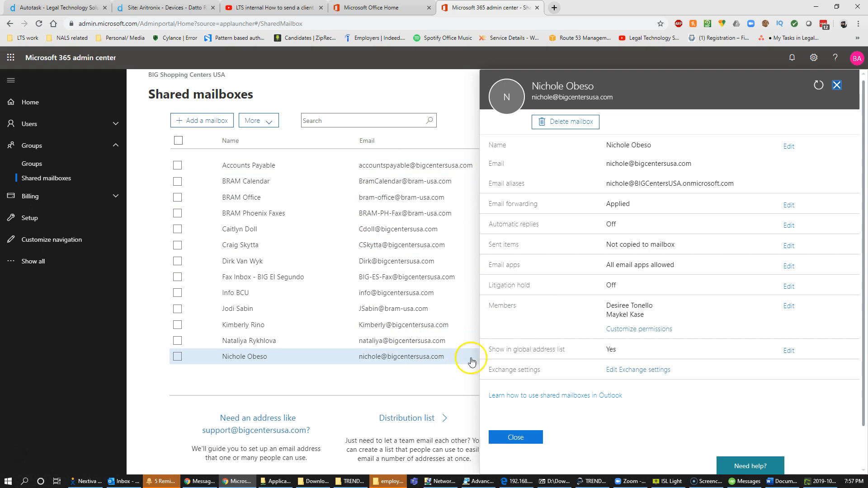
{"action": "left_click", "coordinate": [505, 306]}
{"action": "double_click", "coordinate": [505, 306]}
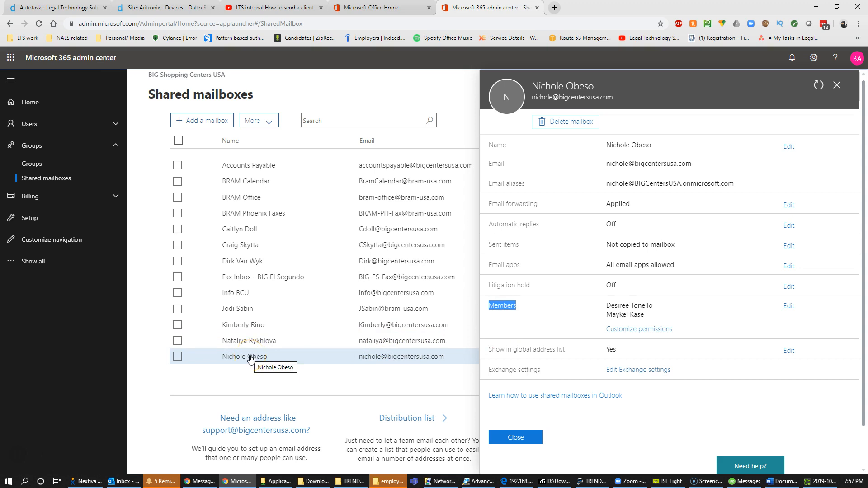
{"action": "left_click_drag", "start_coordinate": [170, 94], "coordinate": [255, 93]}
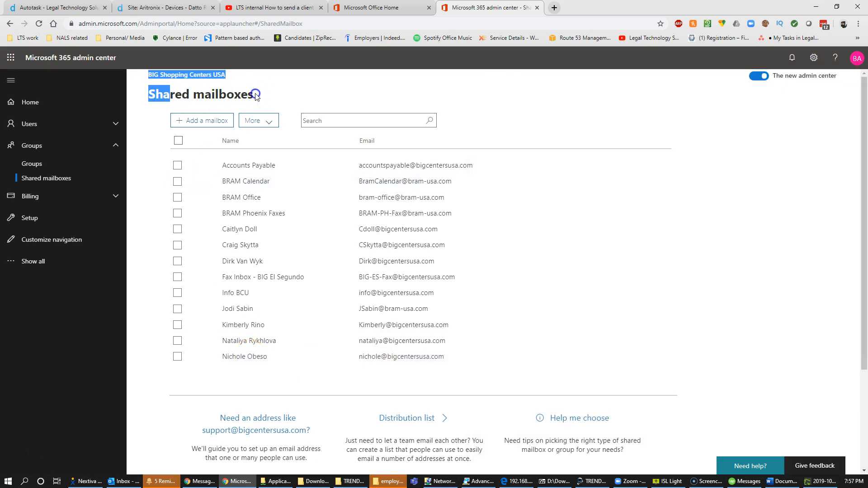
Step: Open the details of the last shared mailbox in the list and examine which members have access to it
{"action": "left_click", "coordinate": [260, 356]}
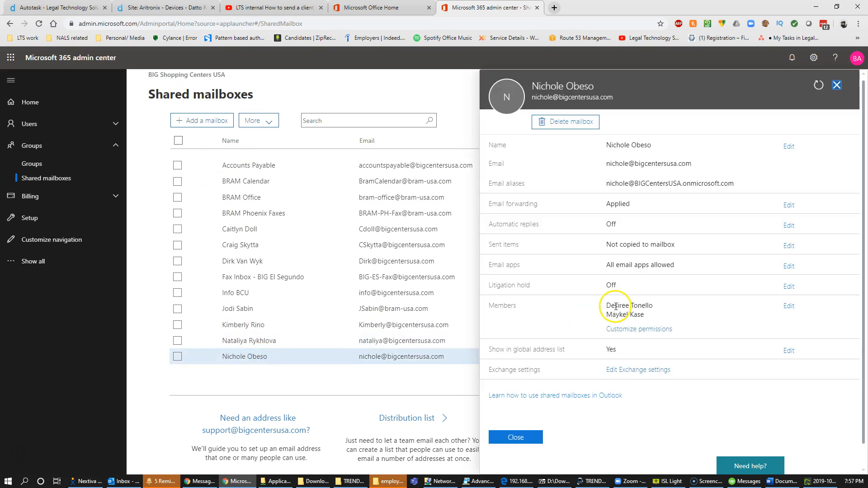
{"action": "left_click_drag", "start_coordinate": [616, 307], "coordinate": [630, 314]}
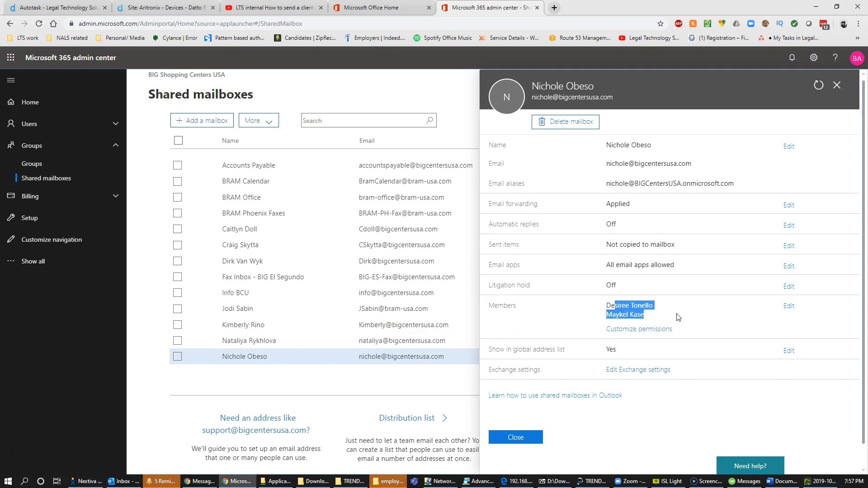
{"action": "left_click_drag", "start_coordinate": [623, 310], "coordinate": [628, 317]}
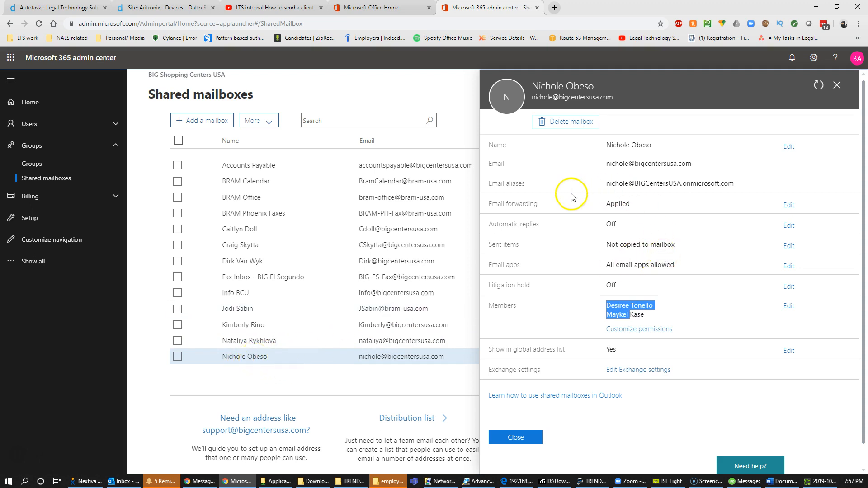
Step: Examine the shared mailbox's email forwarding address and the notice about two forwarding types, leaving the settings without saving
{"action": "left_click", "coordinate": [785, 206]}
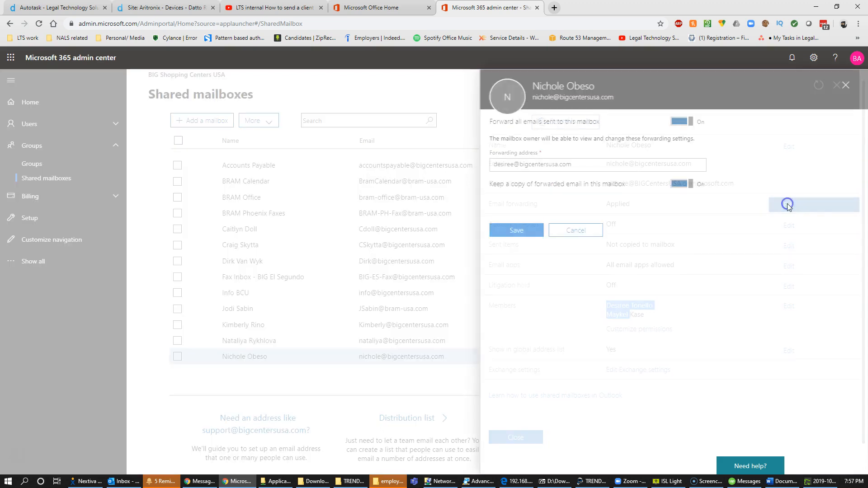
{"action": "left_click", "coordinate": [594, 167]}
{"action": "left_click_drag", "start_coordinate": [595, 167], "coordinate": [486, 168]}
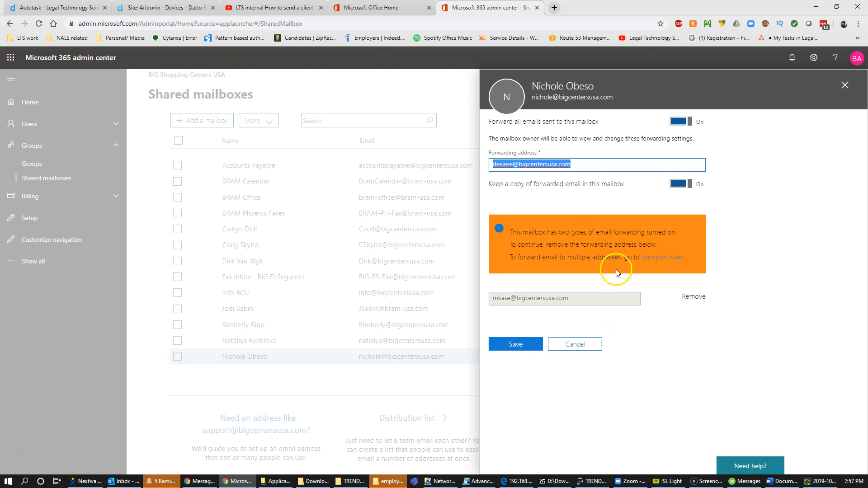
{"action": "left_click_drag", "start_coordinate": [533, 235], "coordinate": [615, 258]}
{"action": "left_click", "coordinate": [583, 343]}
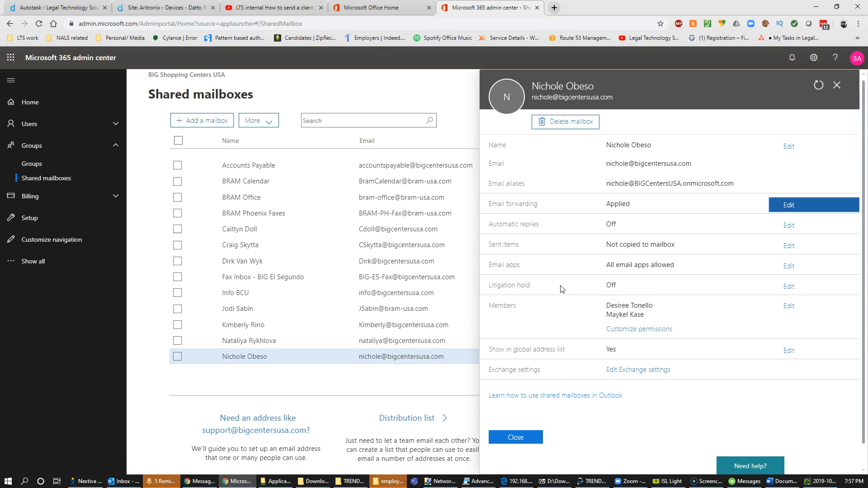
Step: Examine the shared mailbox's Exchange settings for email addresses, mailbox features, delegation and custom attributes, leaving them without saving
{"action": "left_click", "coordinate": [648, 370]}
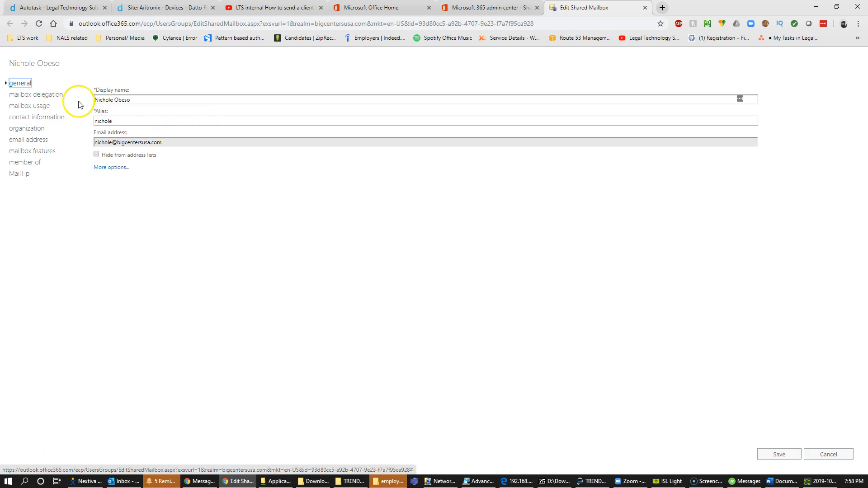
{"action": "left_click", "coordinate": [43, 141]}
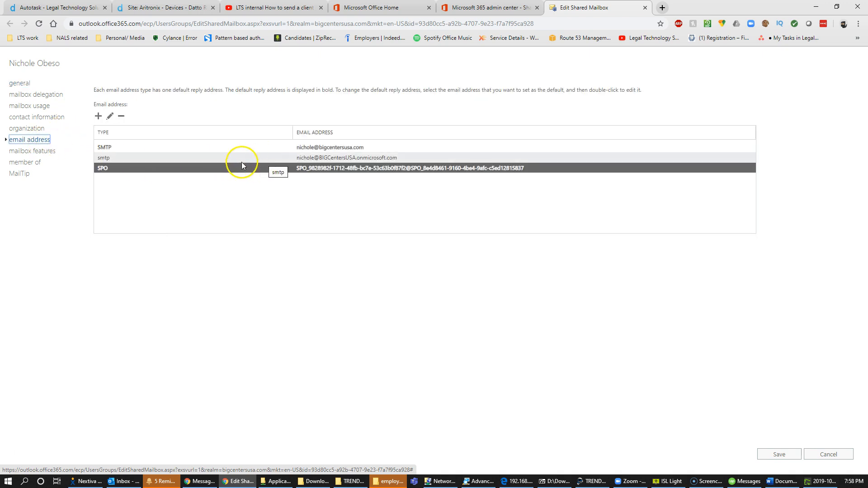
{"action": "left_click", "coordinate": [40, 152]}
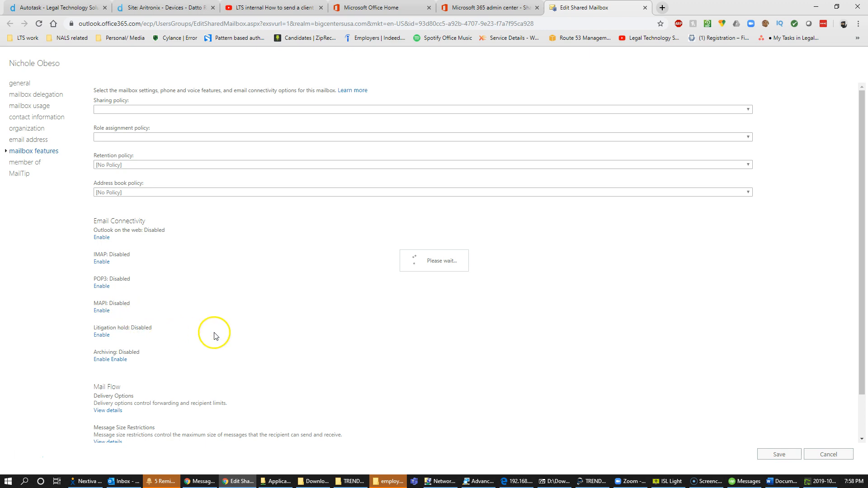
{"action": "left_click", "coordinate": [115, 412]}
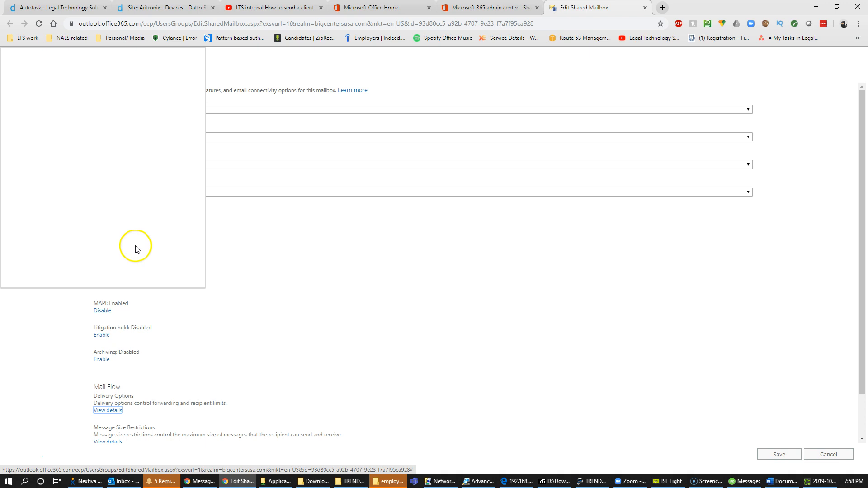
{"action": "left_click", "coordinate": [28, 94]}
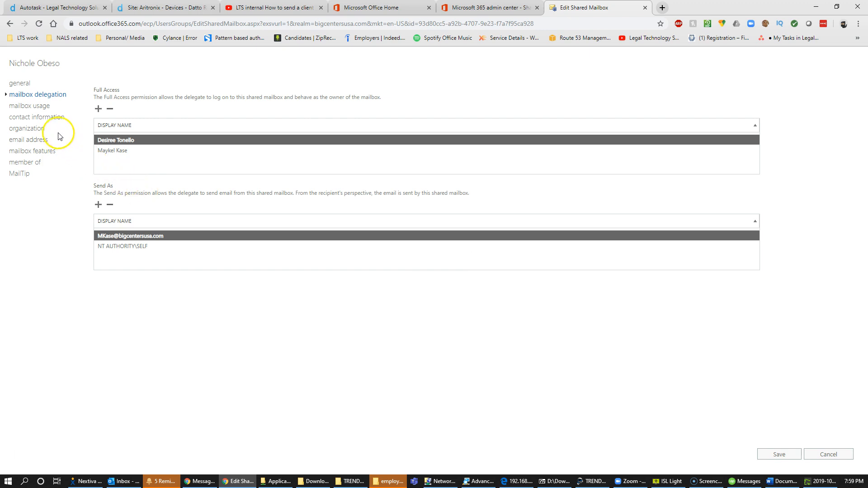
{"action": "left_click", "coordinate": [21, 83]}
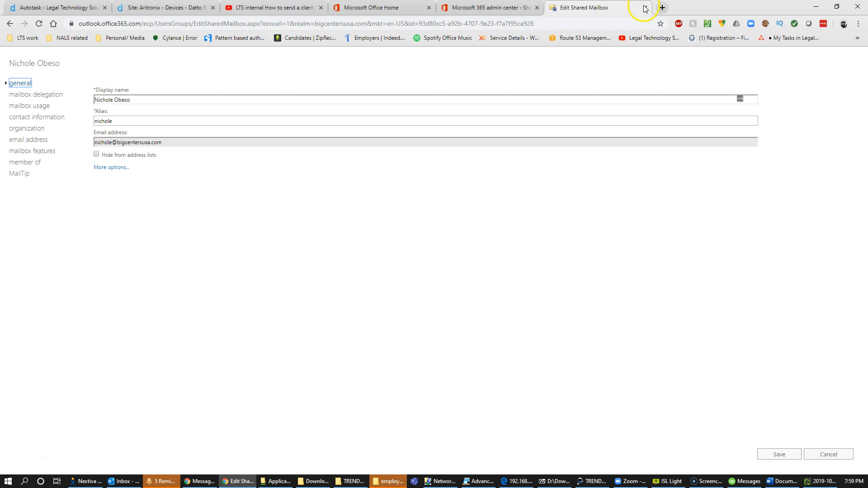
{"action": "left_click", "coordinate": [117, 167]}
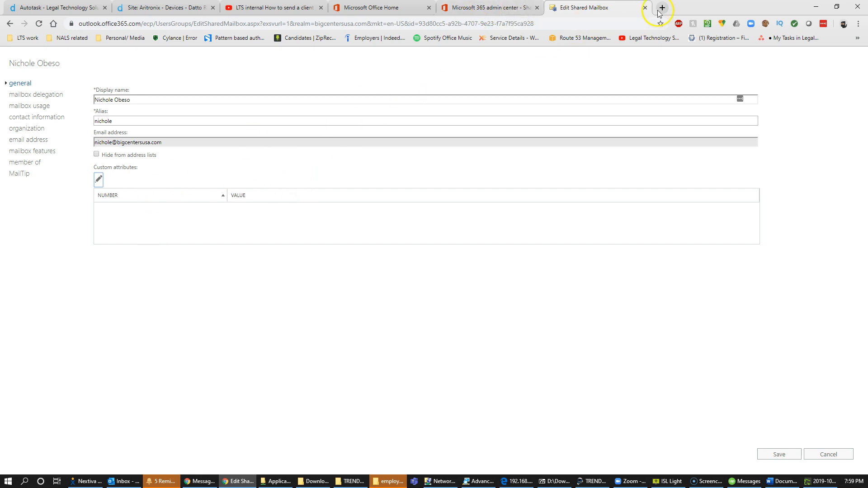
{"action": "left_click", "coordinate": [644, 8]}
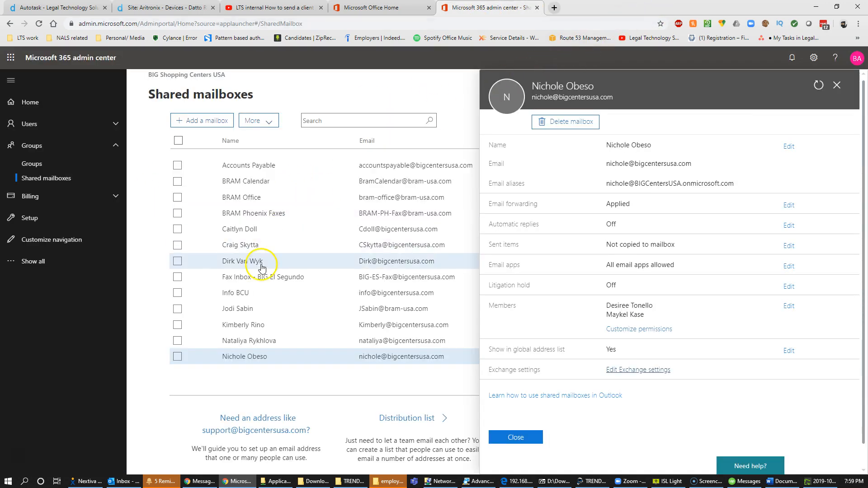
Step: Leave the mailbox details, open the organization's groups and view the full member list of the BIG-Company distribution list
{"action": "left_click", "coordinate": [26, 325]}
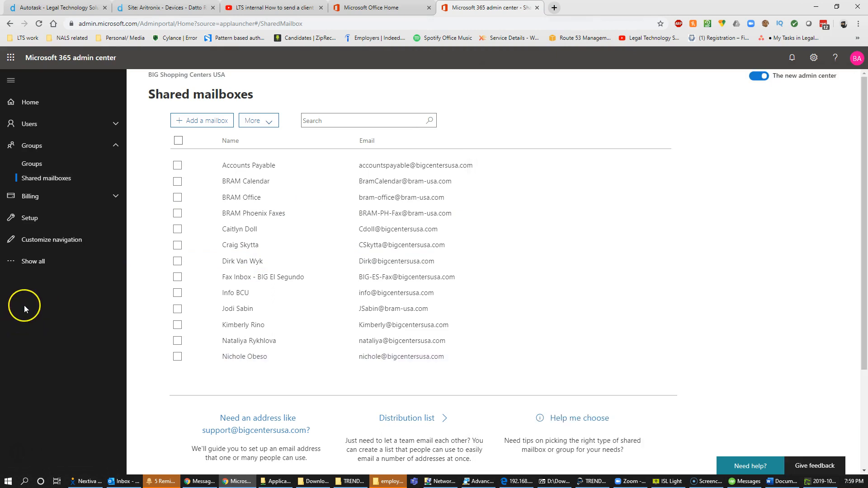
{"action": "left_click", "coordinate": [34, 171]}
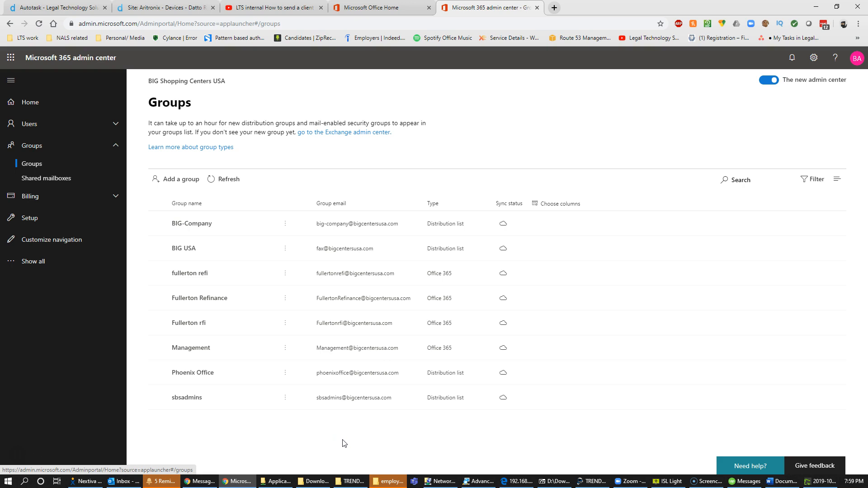
{"action": "left_click", "coordinate": [73, 124]}
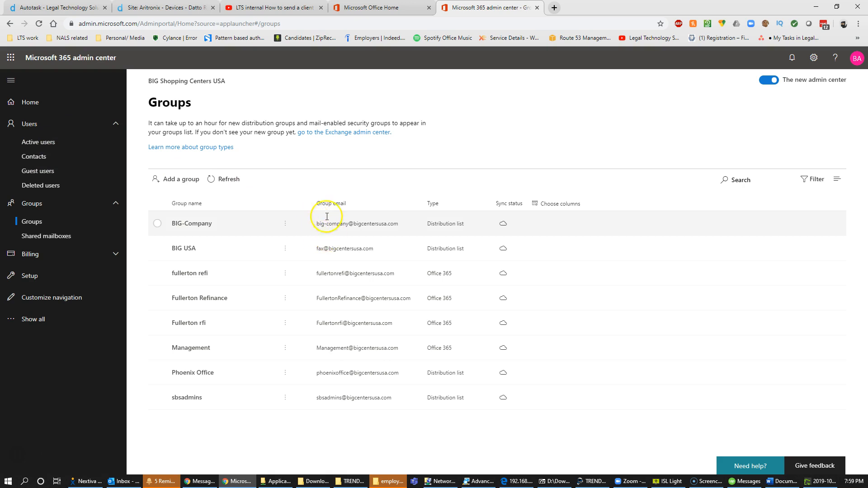
{"action": "left_click", "coordinate": [204, 227]}
{"action": "left_click", "coordinate": [651, 178]}
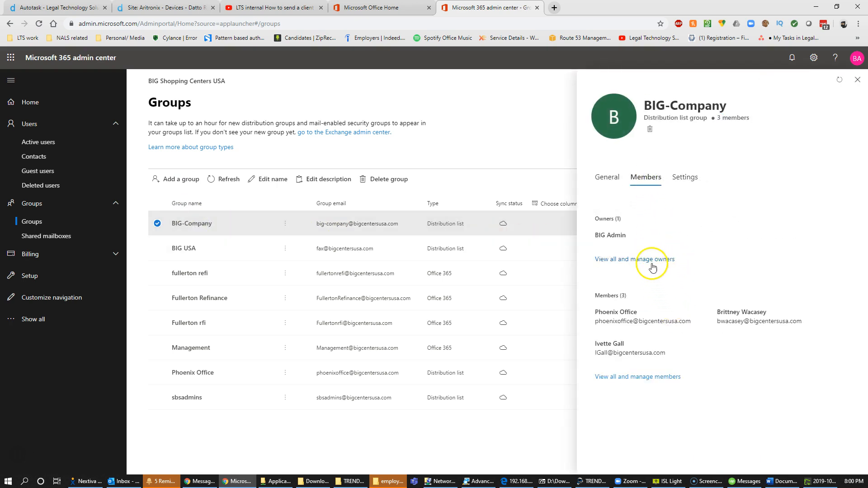
{"action": "left_click", "coordinate": [655, 376]}
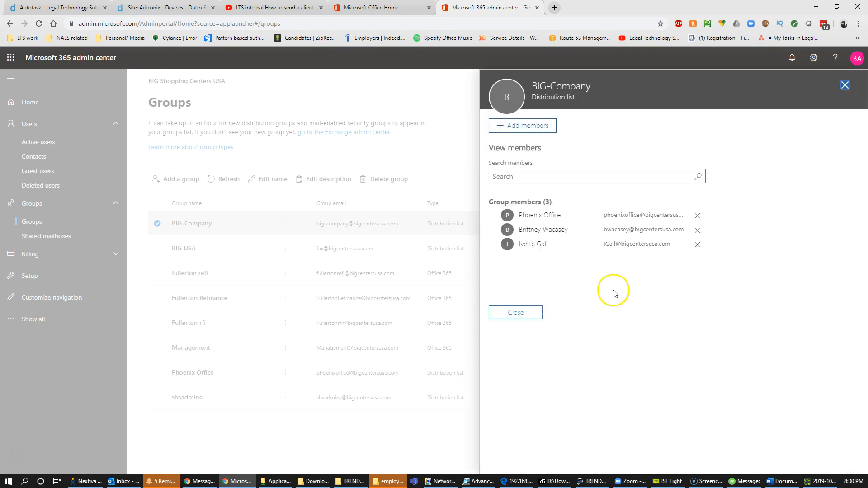
Step: Browse the people available to add as BIG-Company members, leaving the member settings without adding anyone
{"action": "left_click", "coordinate": [520, 125]}
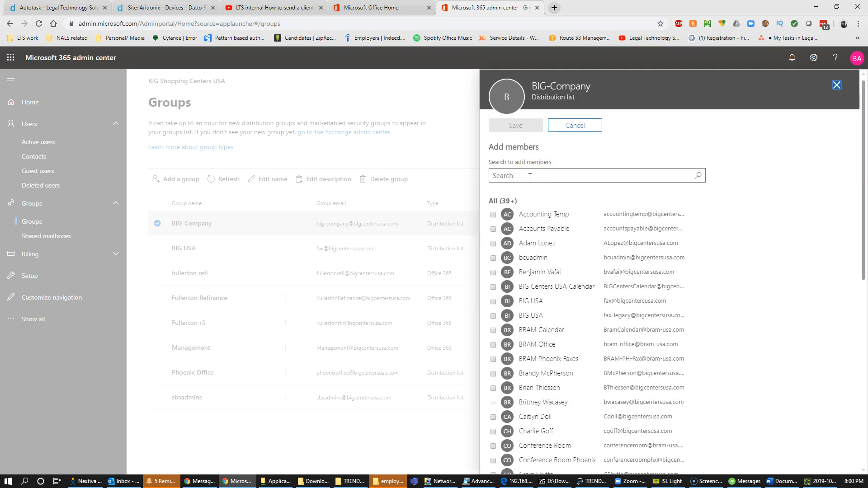
{"action": "scroll", "coordinate": [525, 228], "scroll_direction": "down", "scroll_amount": 7}
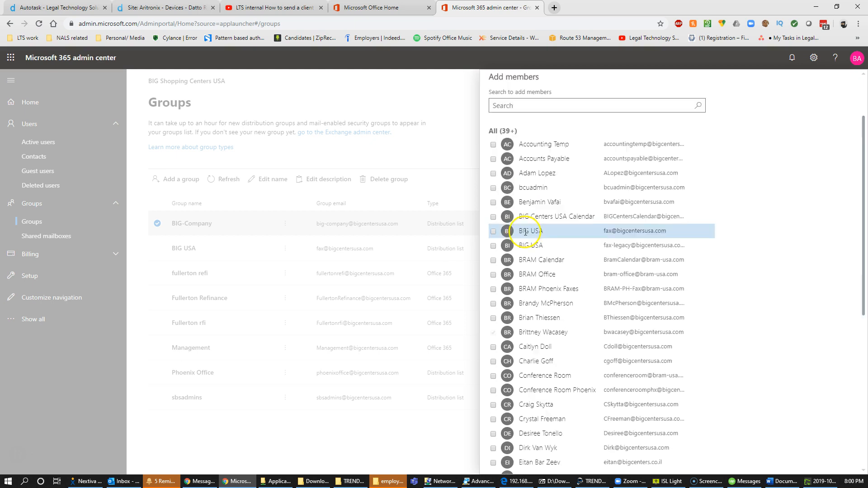
{"action": "scroll", "coordinate": [527, 243], "scroll_direction": "down", "scroll_amount": 8}
{"action": "left_click", "coordinate": [575, 445]}
{"action": "left_click", "coordinate": [519, 311]}
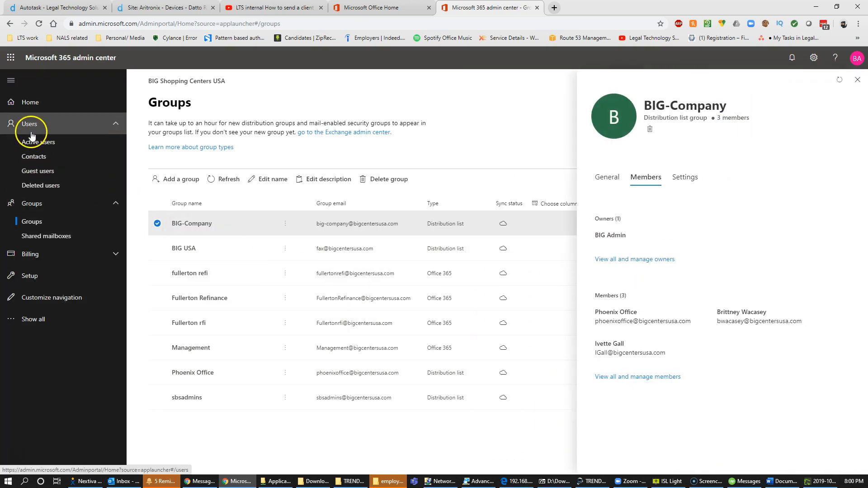
Step: Start a new contact and fill in the first name, last name, display name, email and the company "test" from saved details
{"action": "left_click", "coordinate": [34, 157]}
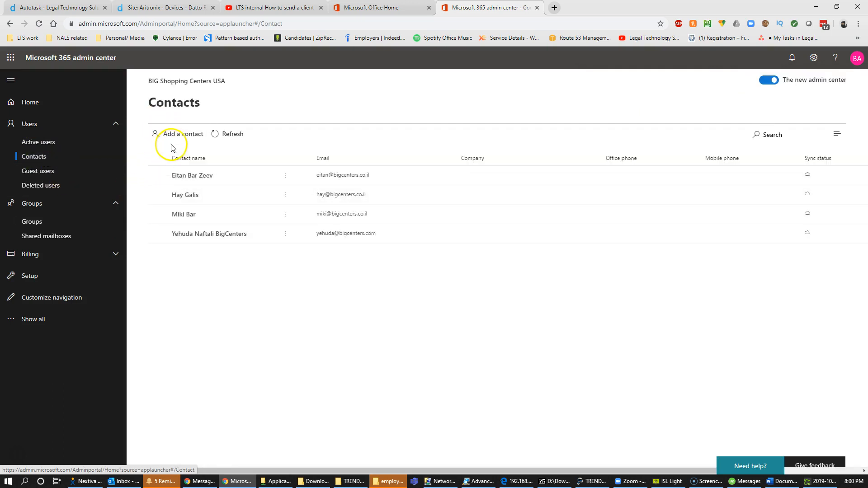
{"action": "left_click", "coordinate": [179, 136]}
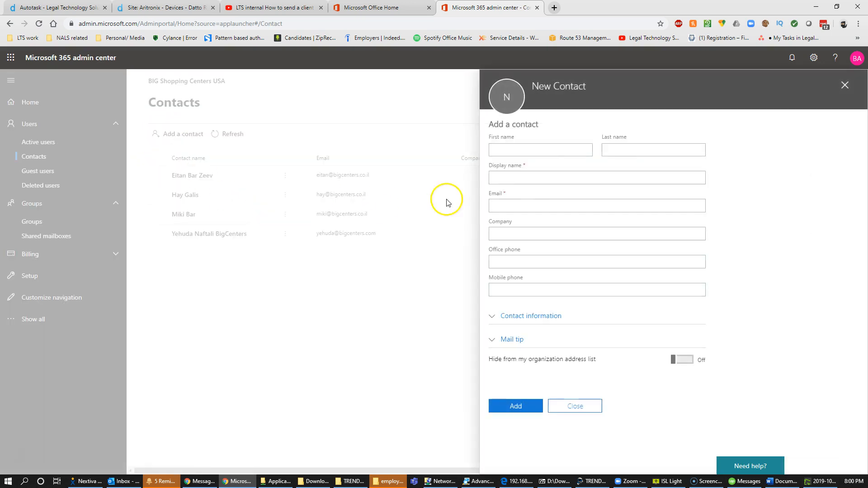
{"action": "left_click", "coordinate": [543, 150]}
{"action": "key", "text": "Down"}
{"action": "key", "text": "Return"}
{"action": "key", "text": "Tab"}
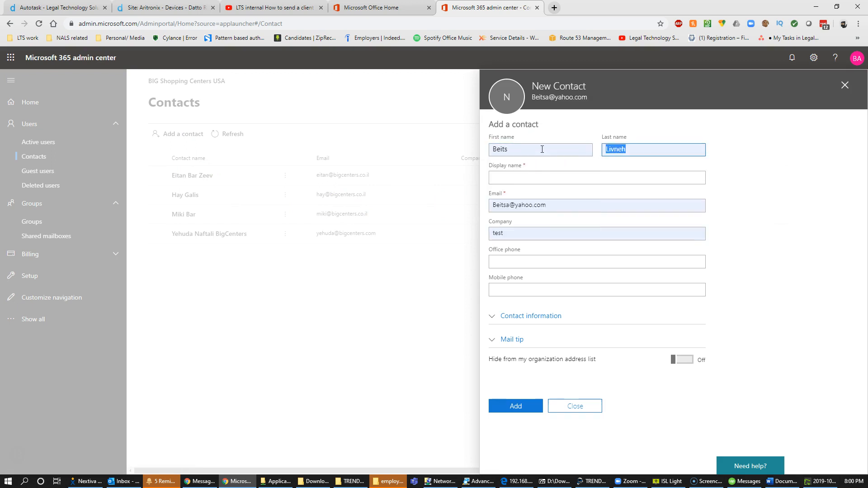
{"action": "left_click", "coordinate": [561, 173]}
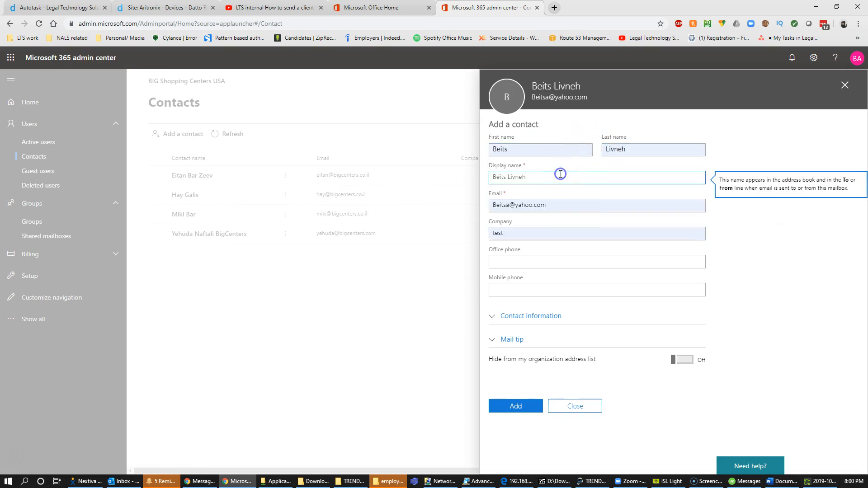
{"action": "key", "text": "Tab"}
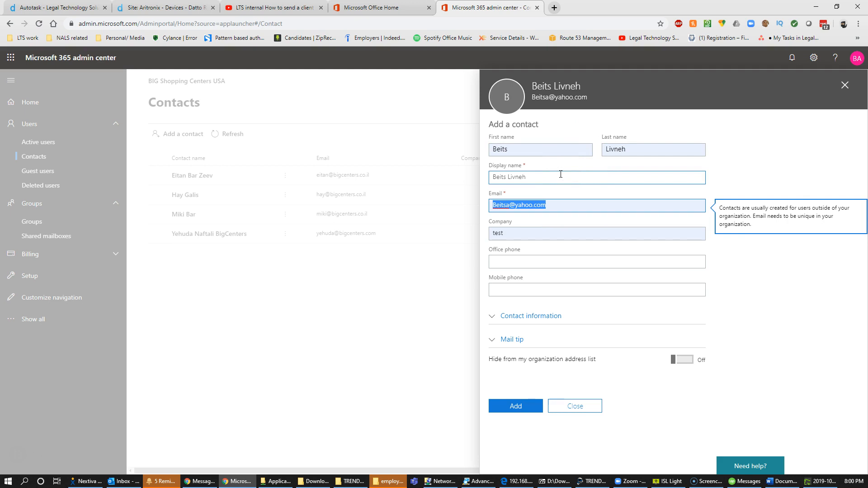
Step: Clear the new contact's company and close the contact form without adding the contact
{"action": "left_click", "coordinate": [534, 231]}
{"action": "left_click_drag", "start_coordinate": [534, 231], "coordinate": [440, 233]}
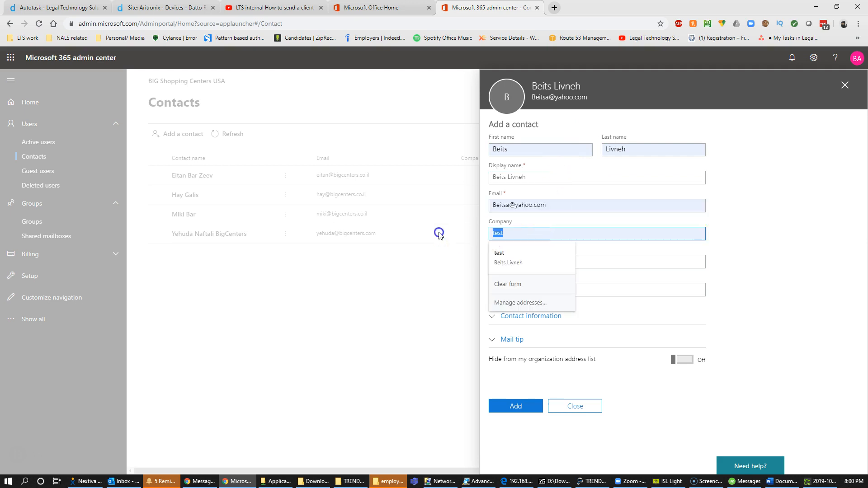
{"action": "key", "text": "BackSpace"}
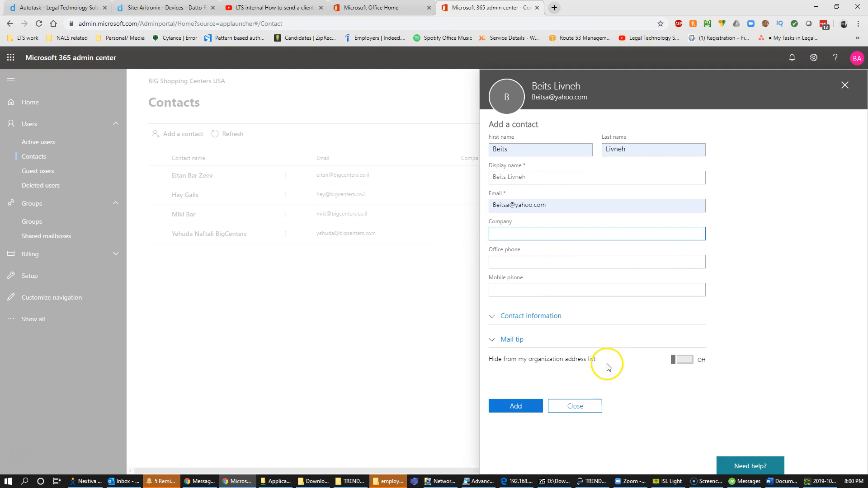
{"action": "left_click", "coordinate": [569, 409]}
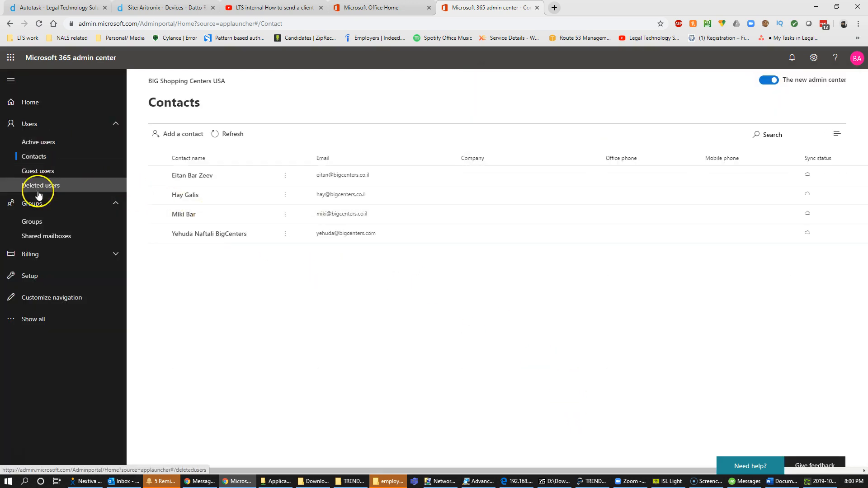
Step: Return to the organization's groups, start a new service request and search the support assistant for "office 365 list"
{"action": "left_click", "coordinate": [35, 222]}
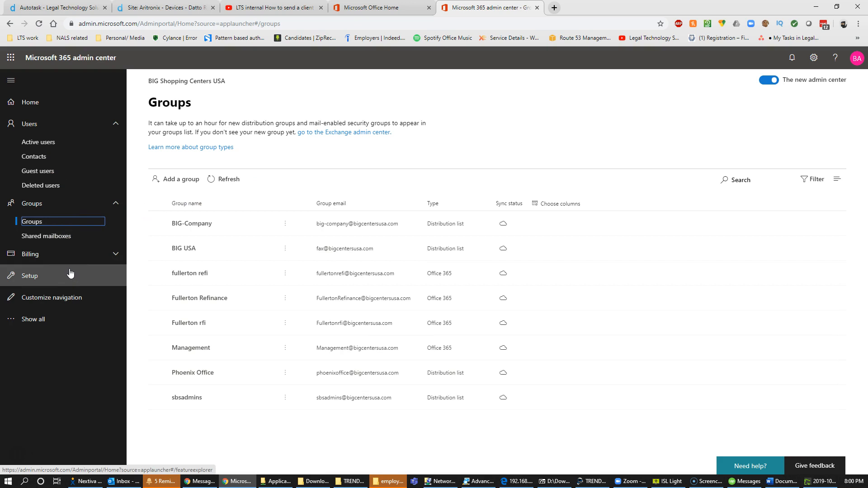
{"action": "left_click", "coordinate": [42, 319]}
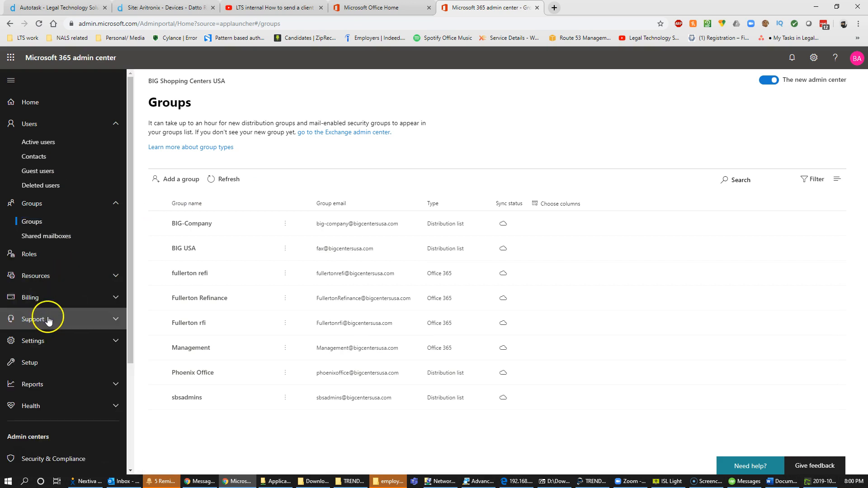
{"action": "left_click", "coordinate": [37, 324]}
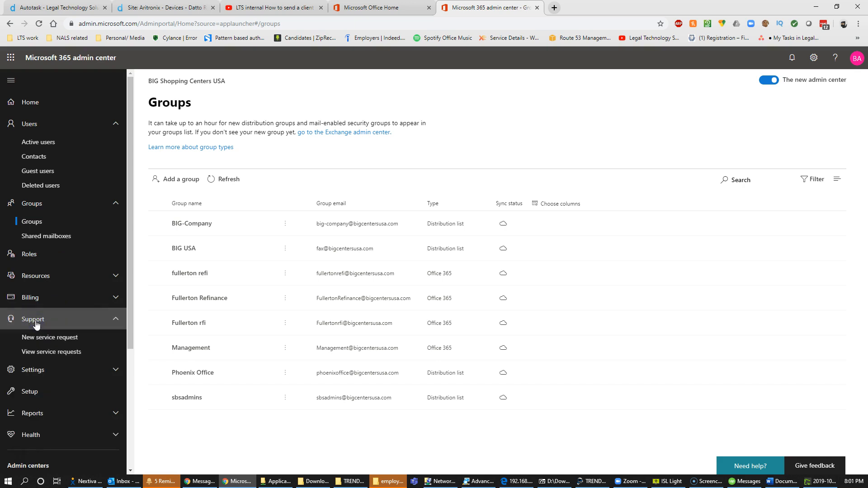
{"action": "left_click", "coordinate": [43, 338]}
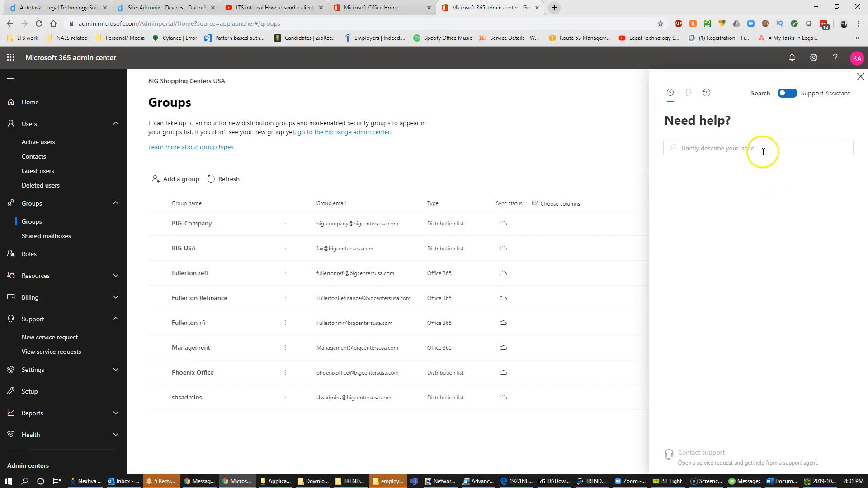
{"action": "left_click", "coordinate": [714, 148]}
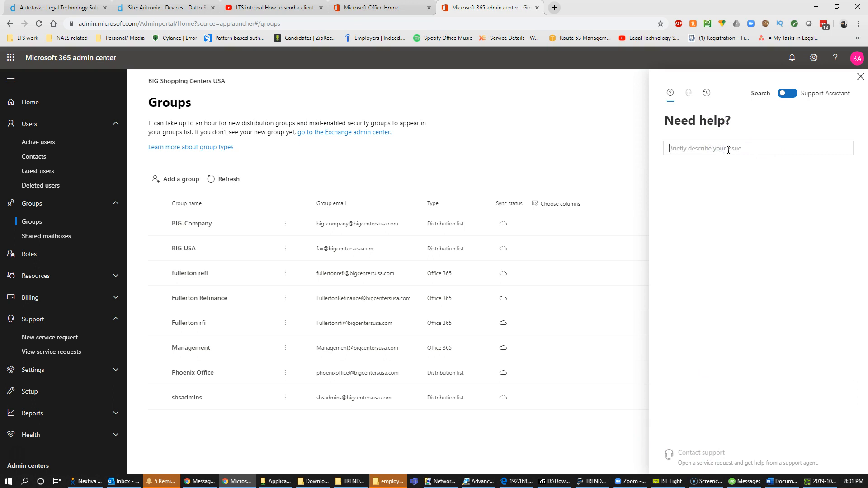
{"action": "type", "text": "office 365"}
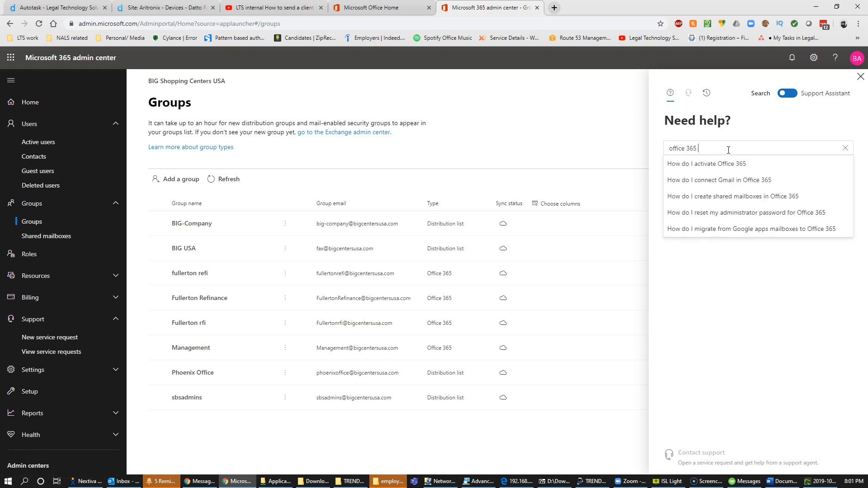
{"action": "type", "text": " list"}
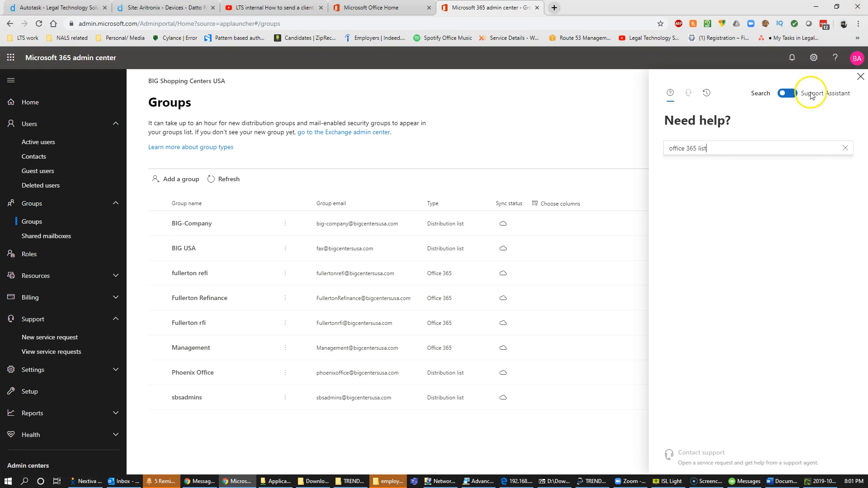
{"action": "left_click", "coordinate": [743, 153]}
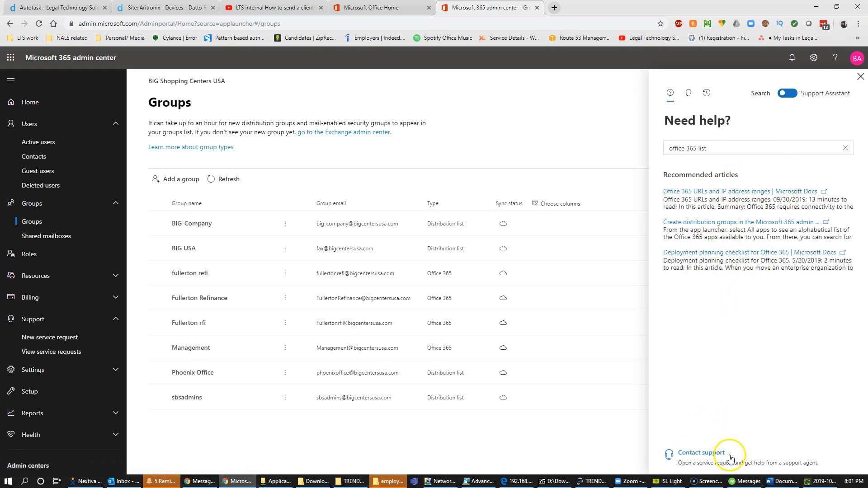
Step: Open the contact support form for the issue and review its description and confirmation email fields
{"action": "left_click", "coordinate": [710, 458]}
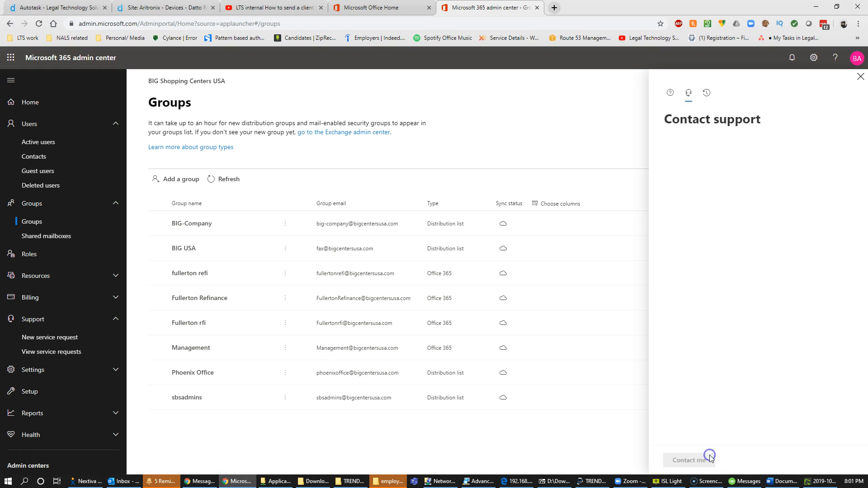
{"action": "left_click", "coordinate": [739, 210]}
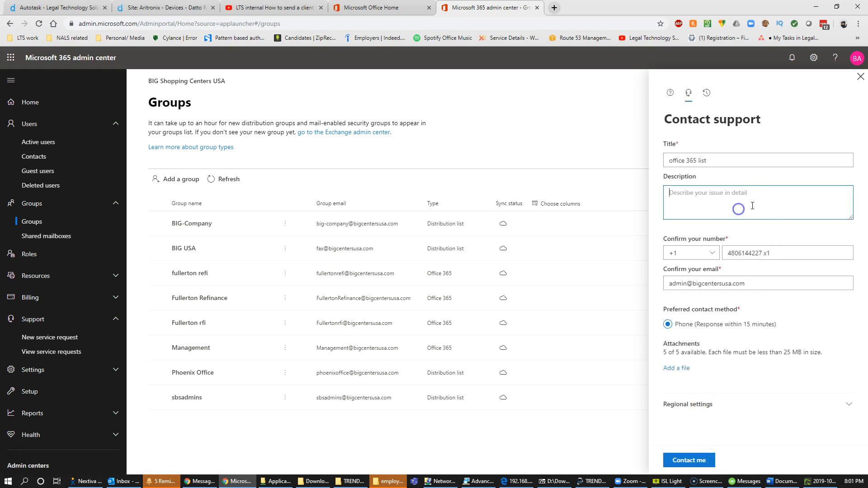
{"action": "left_click_drag", "start_coordinate": [670, 283], "coordinate": [757, 285]}
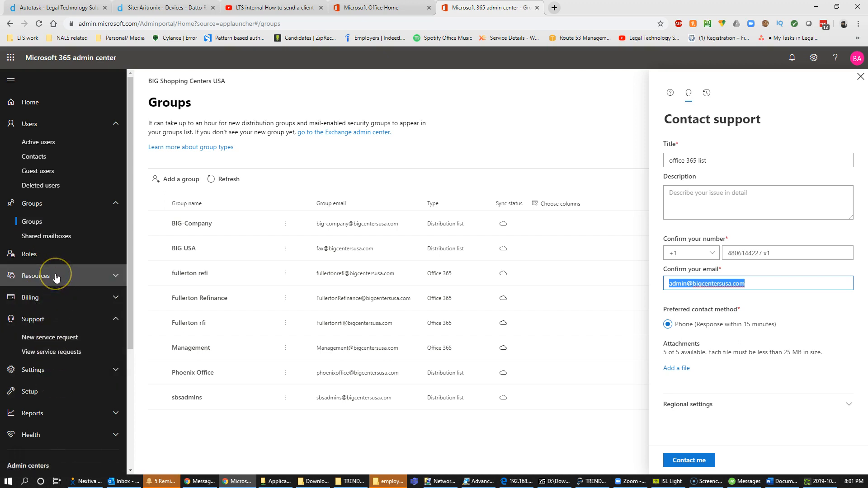
Step: Open the billing products and services and compare license availability for Exchange Online Kiosk, Office 365 E1 and Office 365 E3
{"action": "left_click", "coordinate": [89, 124]}
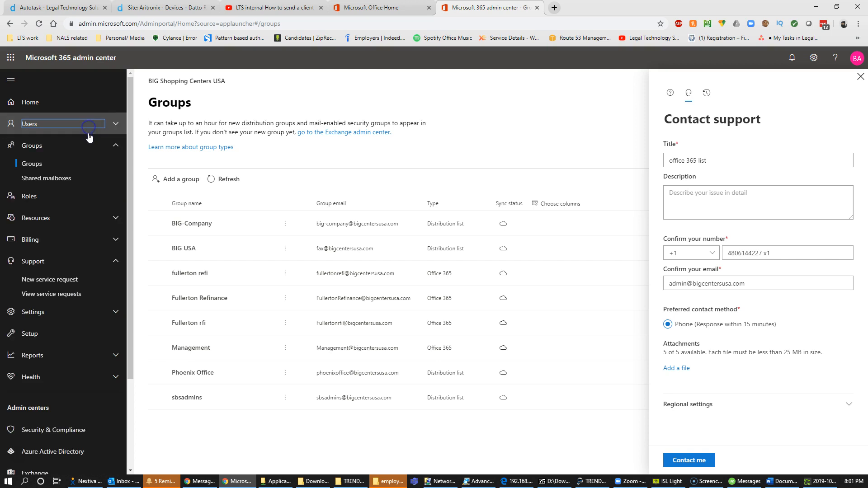
{"action": "left_click", "coordinate": [108, 146]}
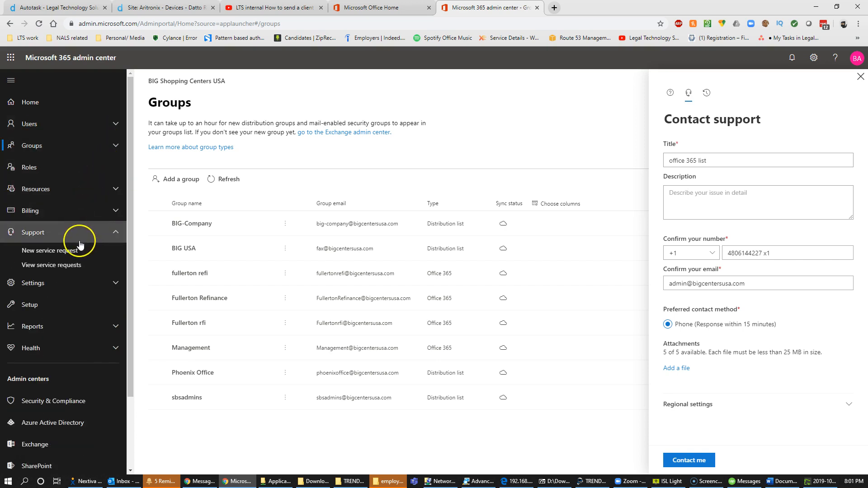
{"action": "left_click", "coordinate": [66, 211]}
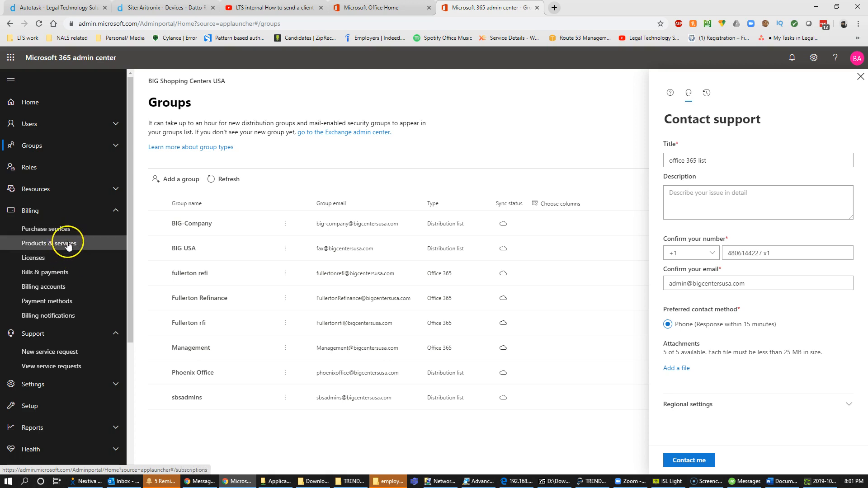
{"action": "left_click", "coordinate": [66, 243]}
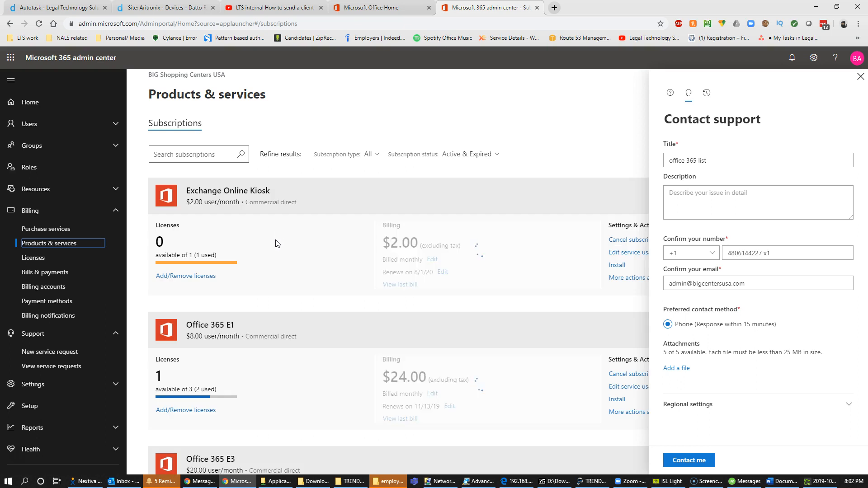
{"action": "left_click_drag", "start_coordinate": [172, 257], "coordinate": [212, 257]}
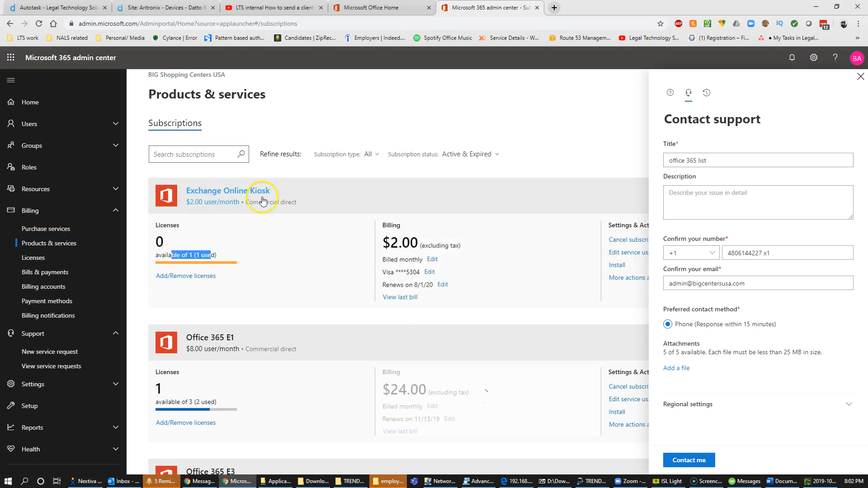
{"action": "scroll", "coordinate": [271, 226], "scroll_direction": "down", "scroll_amount": 5}
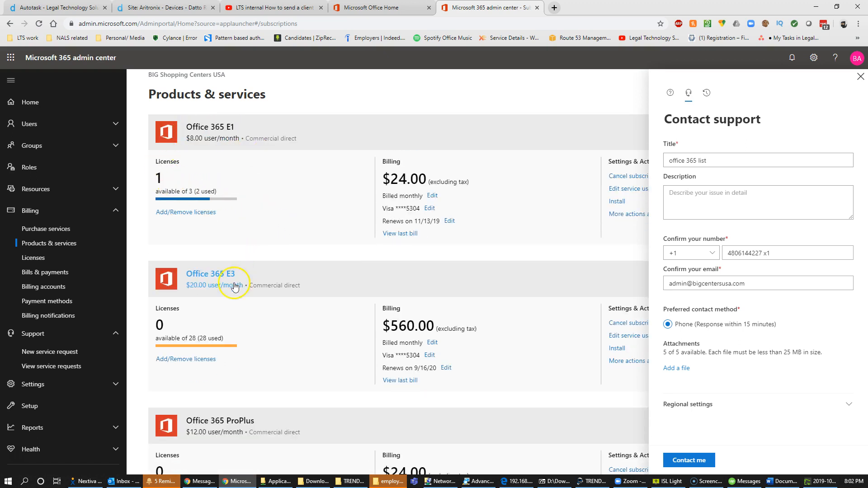
{"action": "left_click_drag", "start_coordinate": [181, 339], "coordinate": [231, 340]}
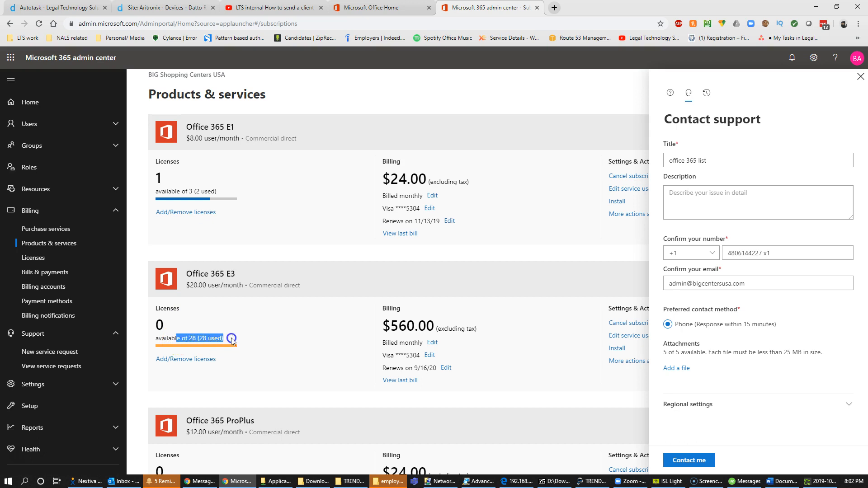
{"action": "left_click_drag", "start_coordinate": [159, 324], "coordinate": [227, 341]}
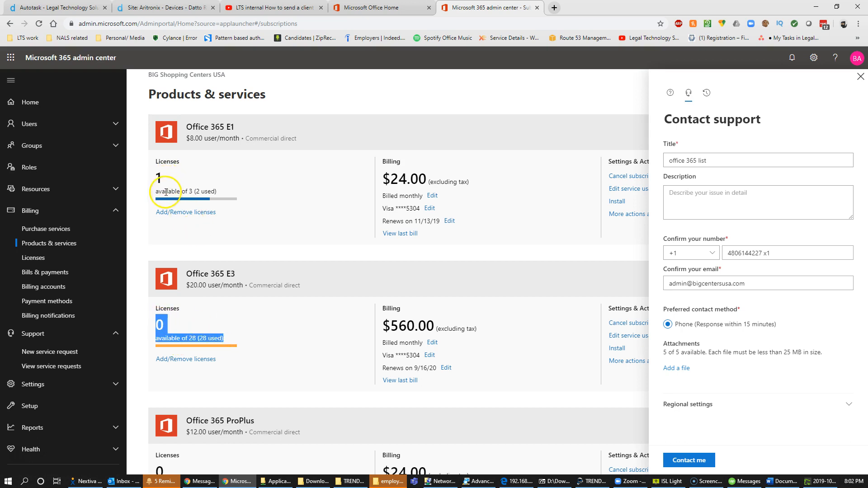
{"action": "left_click_drag", "start_coordinate": [157, 190], "coordinate": [171, 190]}
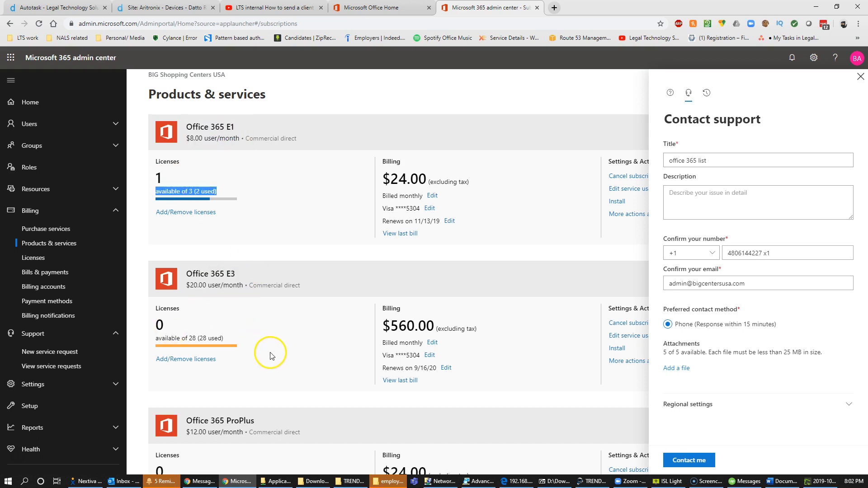
{"action": "scroll", "coordinate": [276, 353], "scroll_direction": "down", "scroll_amount": 5}
{"action": "scroll", "coordinate": [282, 369], "scroll_direction": "up", "scroll_amount": 5}
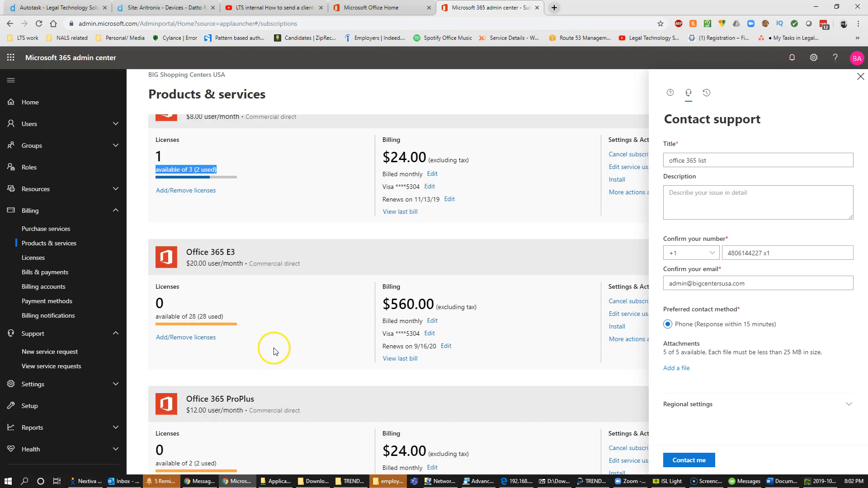
Step: Open the Office 365 E3 license quantity for editing and leave it without submitting a change
{"action": "left_click", "coordinate": [182, 340]}
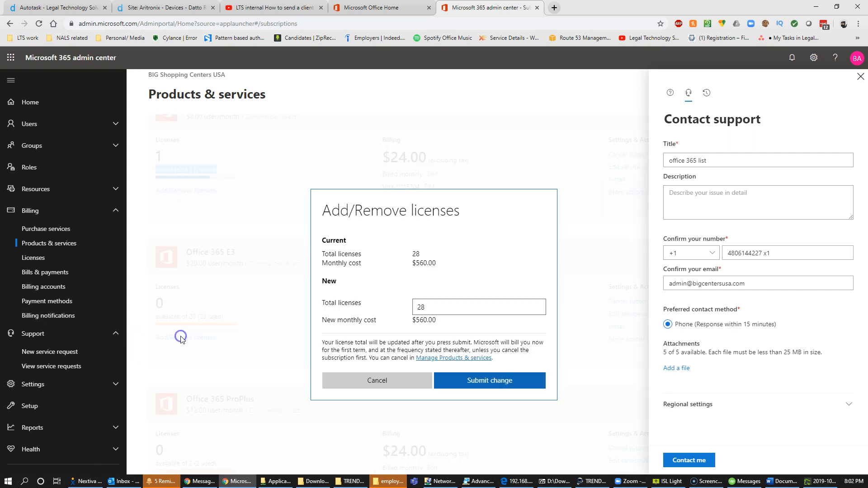
{"action": "double_click", "coordinate": [427, 306]}
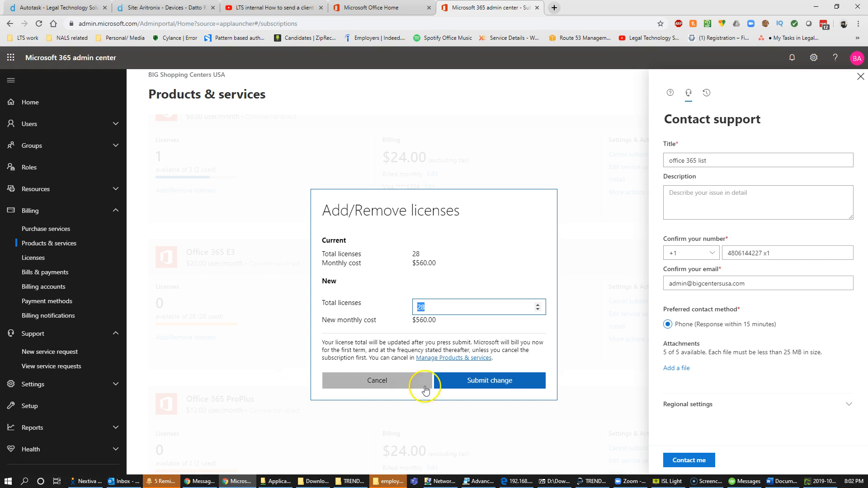
{"action": "left_click", "coordinate": [399, 382]}
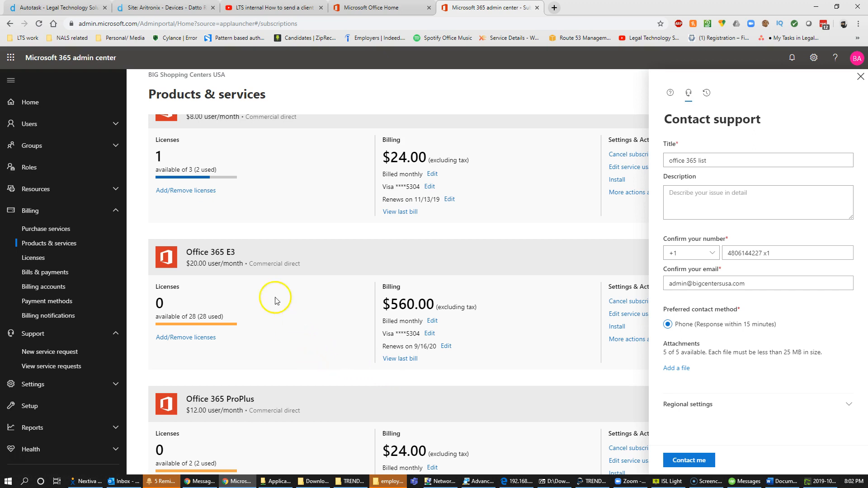
Step: Start adding a user from the active users, view the product license options and close the form without adding anyone
{"action": "left_click", "coordinate": [52, 124]}
{"action": "left_click", "coordinate": [47, 142]}
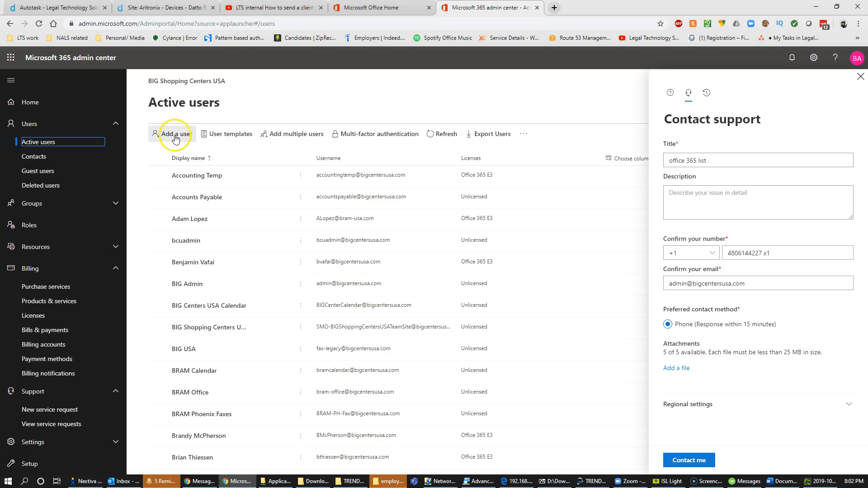
{"action": "left_click", "coordinate": [175, 135]}
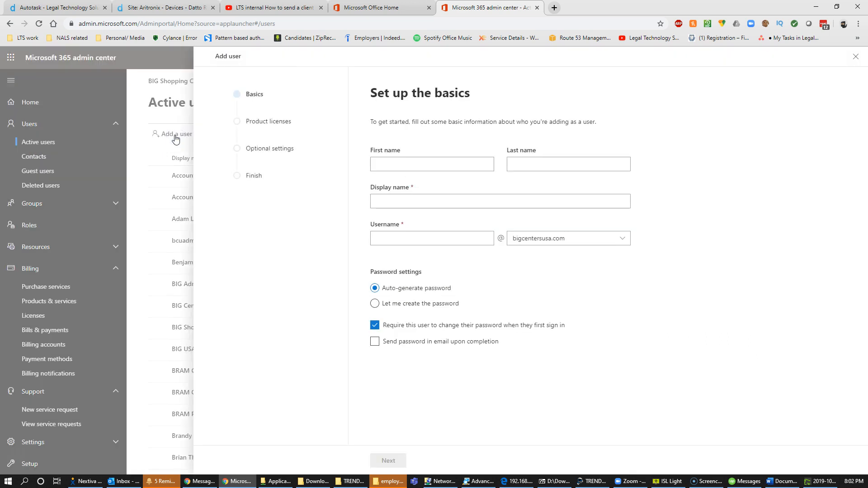
{"action": "left_click", "coordinate": [268, 123]}
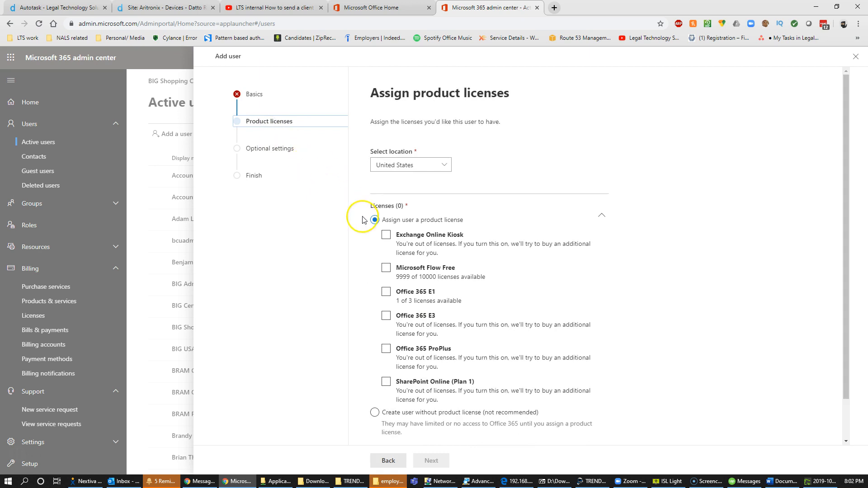
{"action": "left_click", "coordinate": [399, 305]}
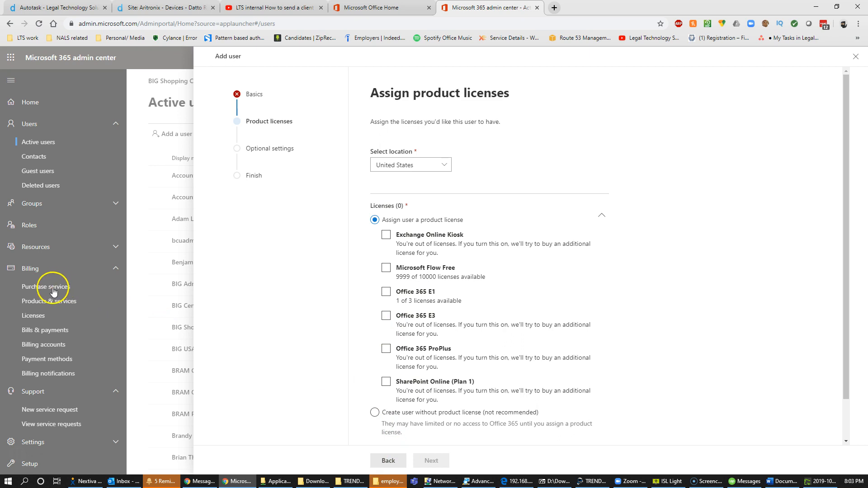
{"action": "left_click", "coordinate": [855, 54]}
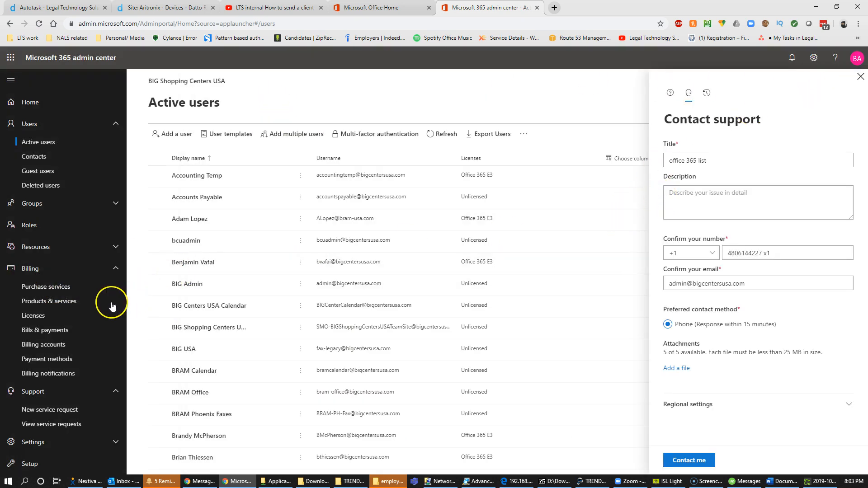
Step: Open the billing licenses and view the Office 365 E1 license availability and assigned users
{"action": "left_click", "coordinate": [36, 316]}
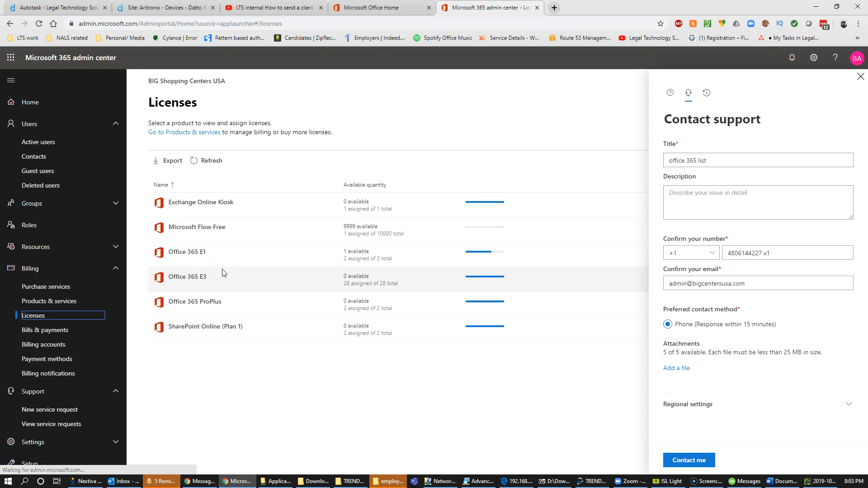
{"action": "left_click", "coordinate": [192, 252]}
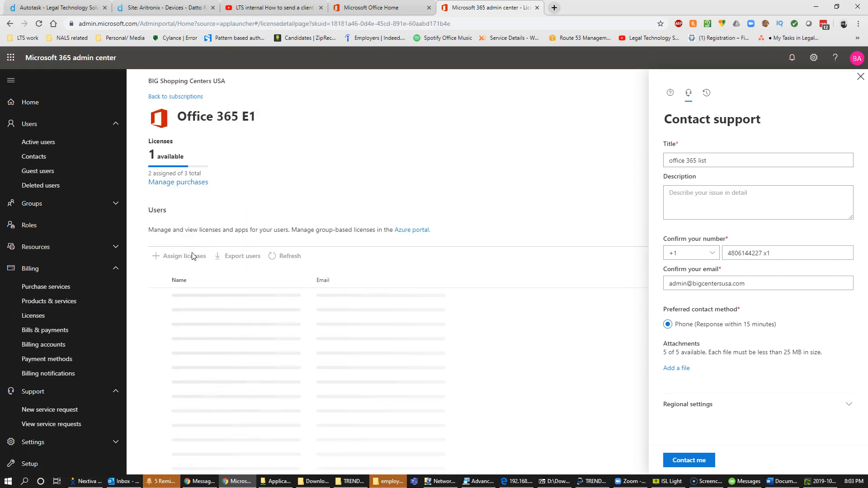
{"action": "left_click_drag", "start_coordinate": [195, 173], "coordinate": [141, 177]}
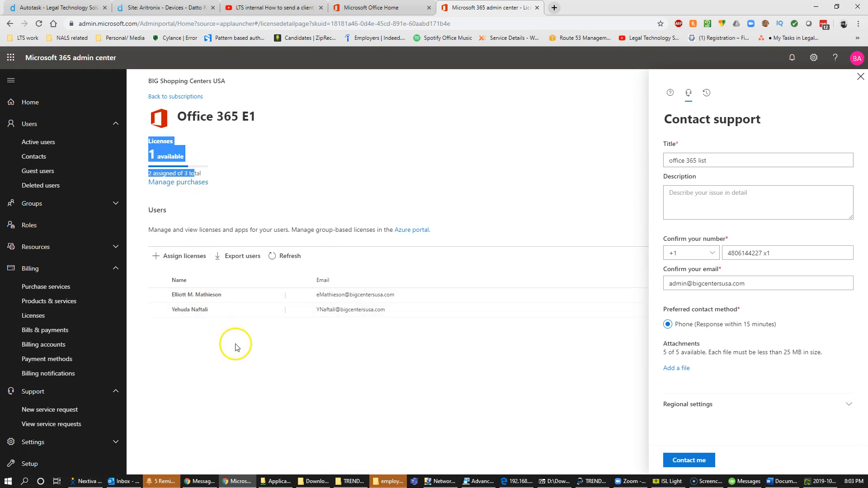